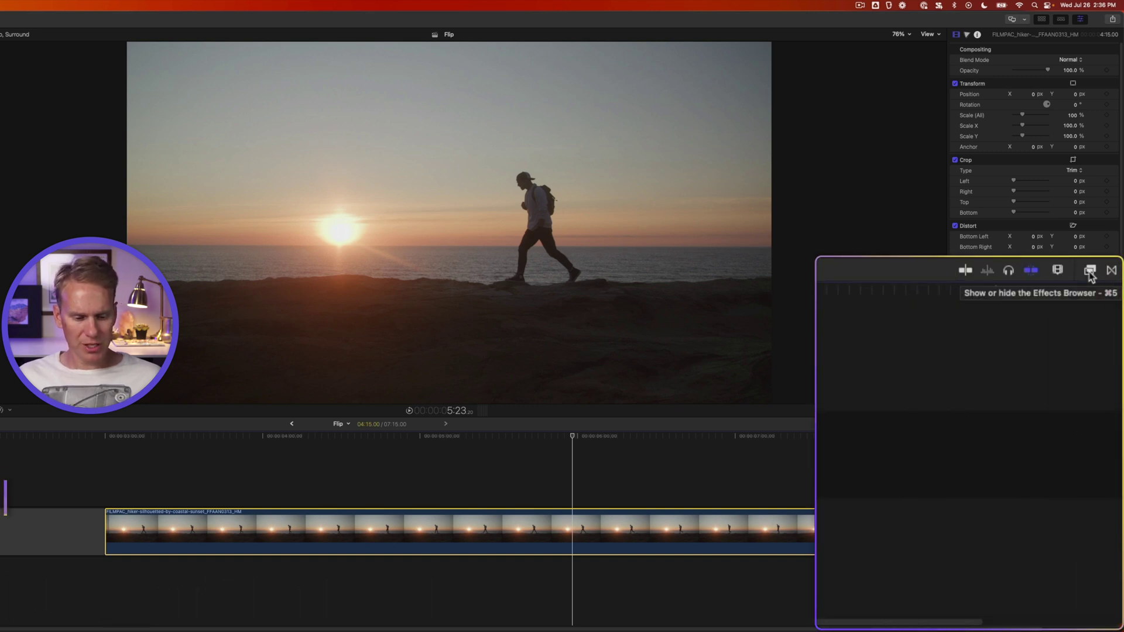
# - Drag the Flipped effect from the Distortion effects onto the hiker clip, then hide the Inspector
pyautogui.press('super+5')
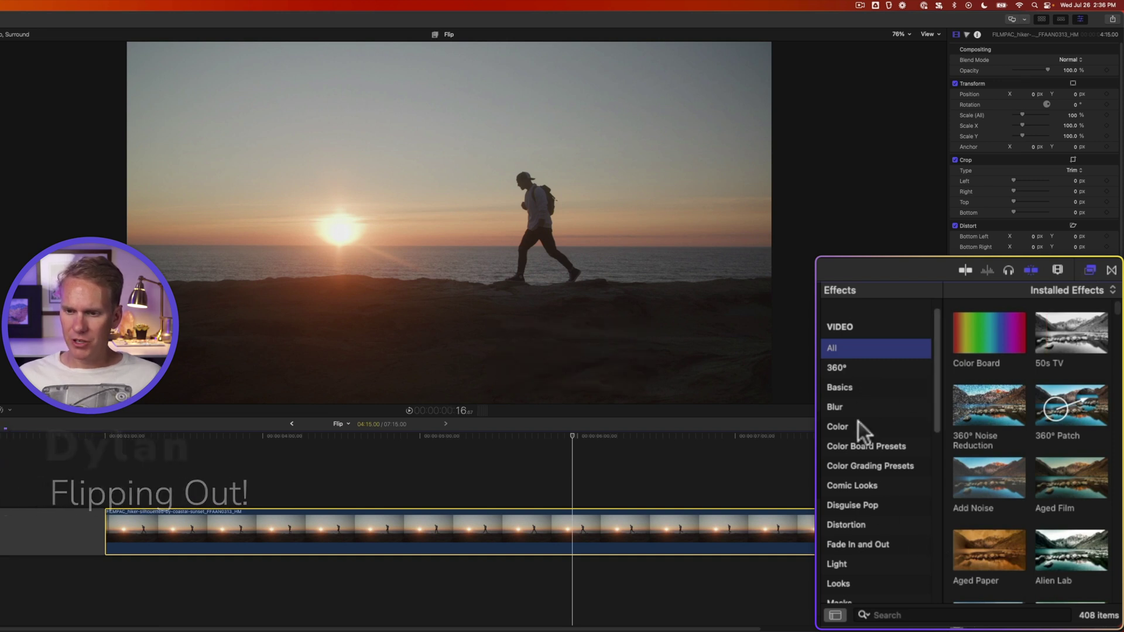
pyautogui.click(870, 526)
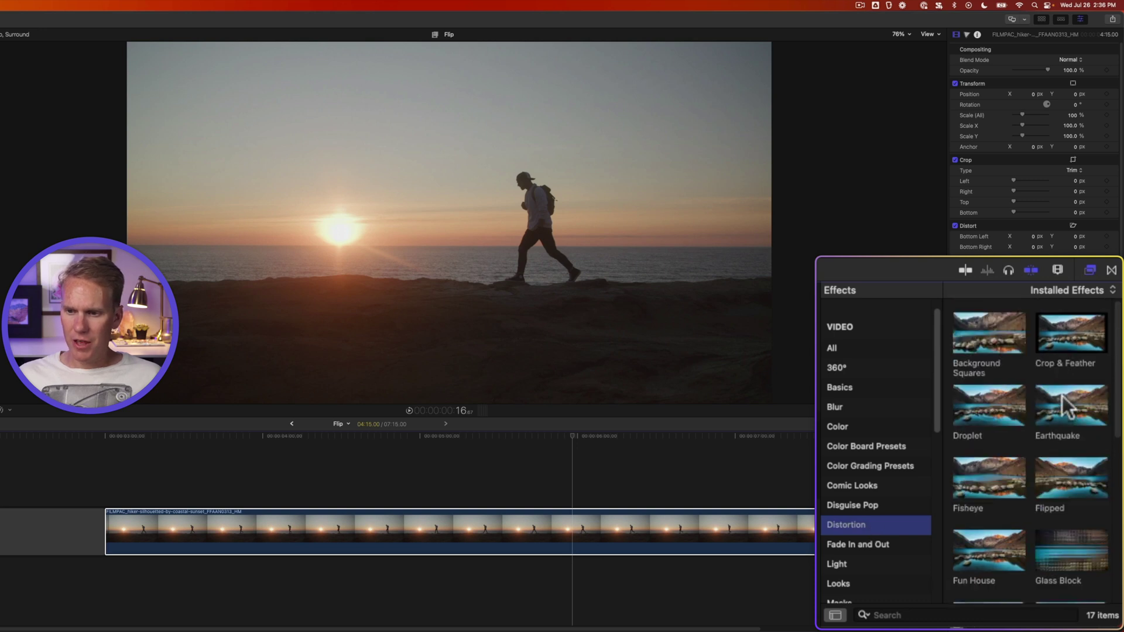
pyautogui.scroll(-1, 1068, 434)
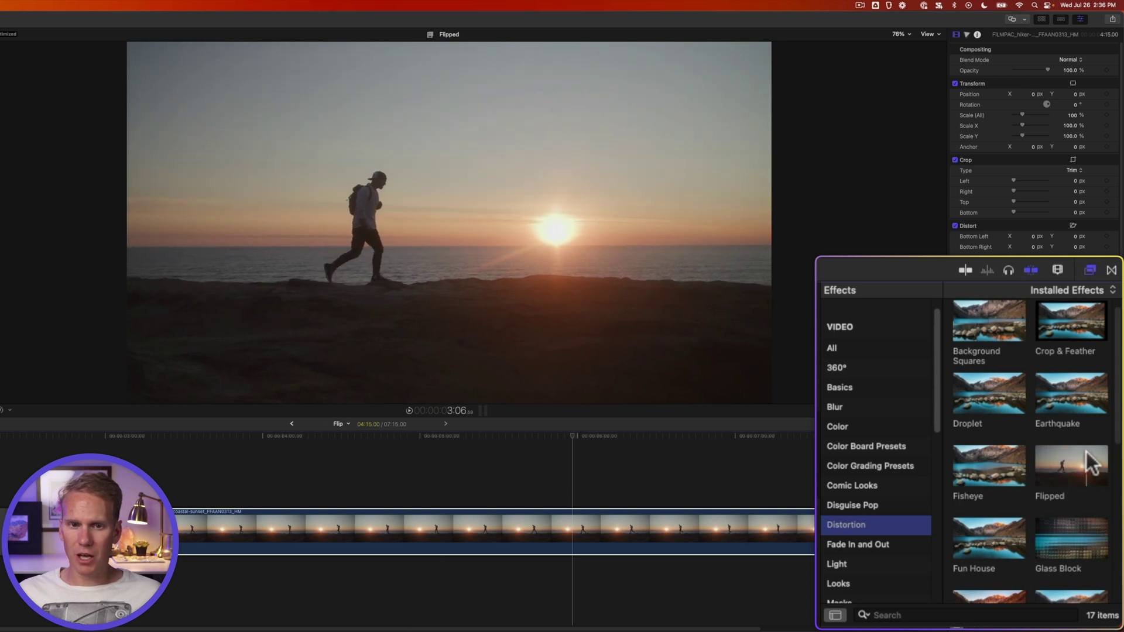
pyautogui.moveTo(1079, 453); pyautogui.dragTo(592, 533)
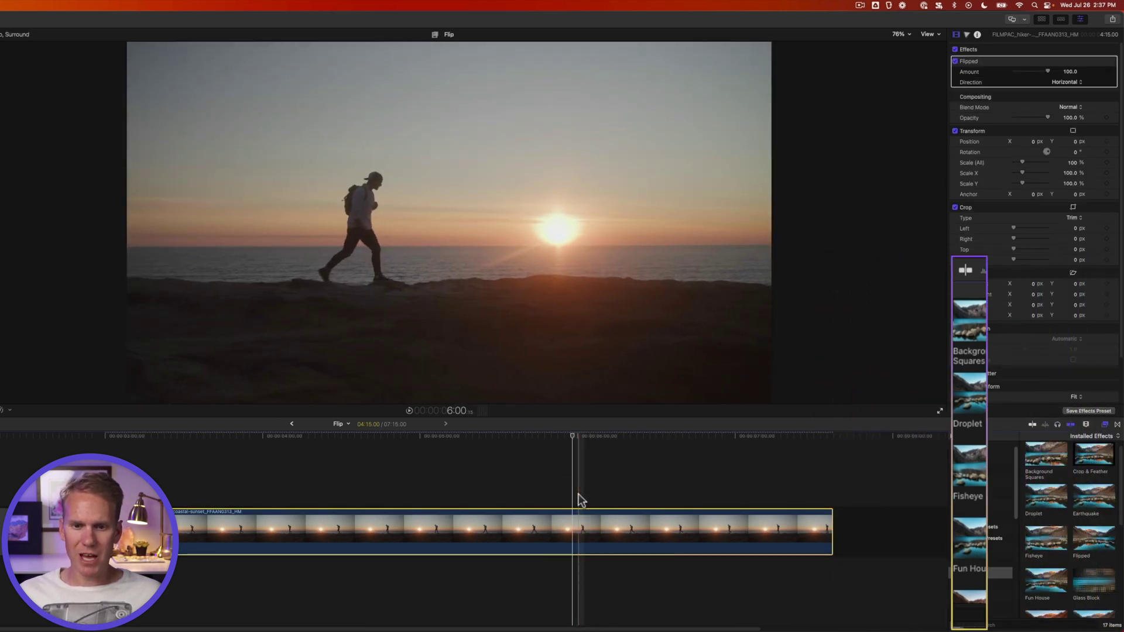
pyautogui.click(1079, 19)
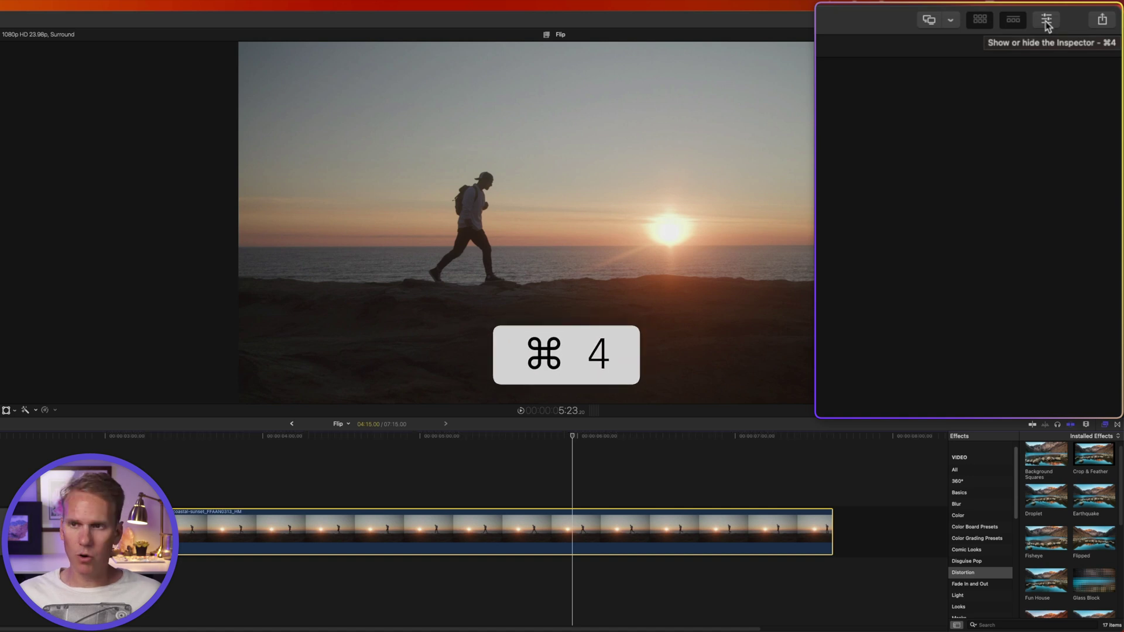
# - Reopen the Inspector and try partial values on the Flipped Amount slider
pyautogui.press('super+4')
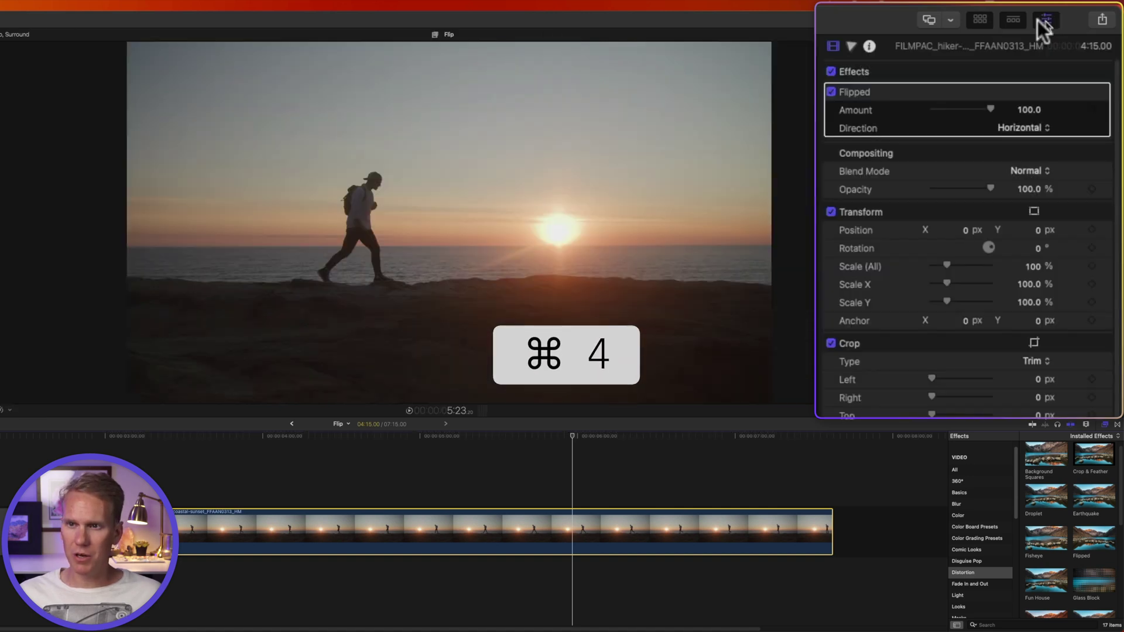
pyautogui.click(832, 47)
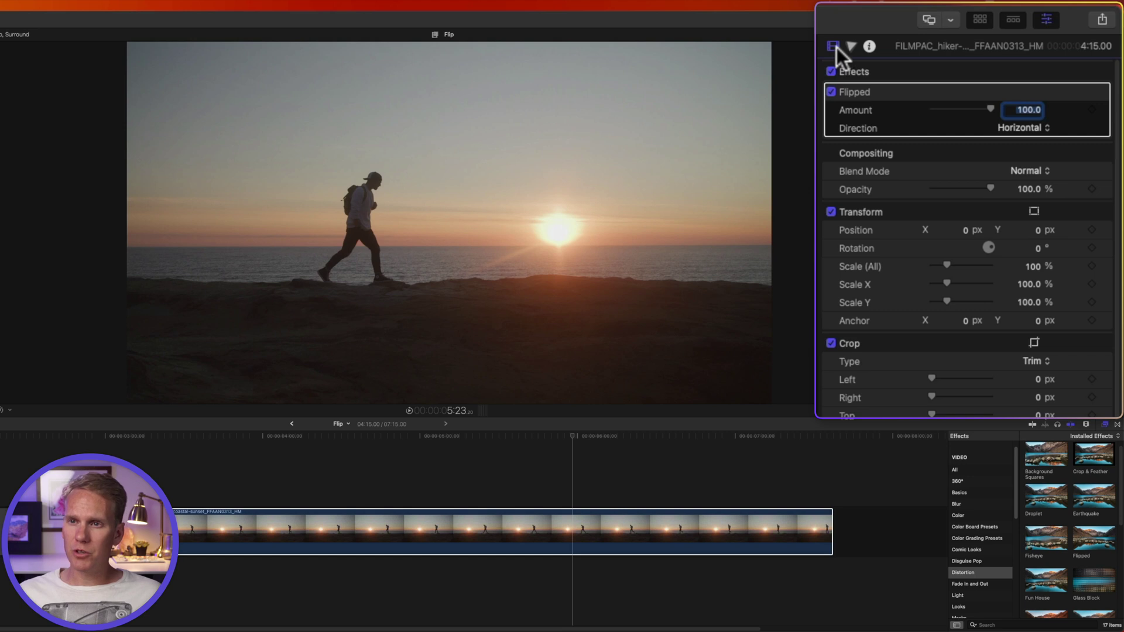
pyautogui.click(916, 77)
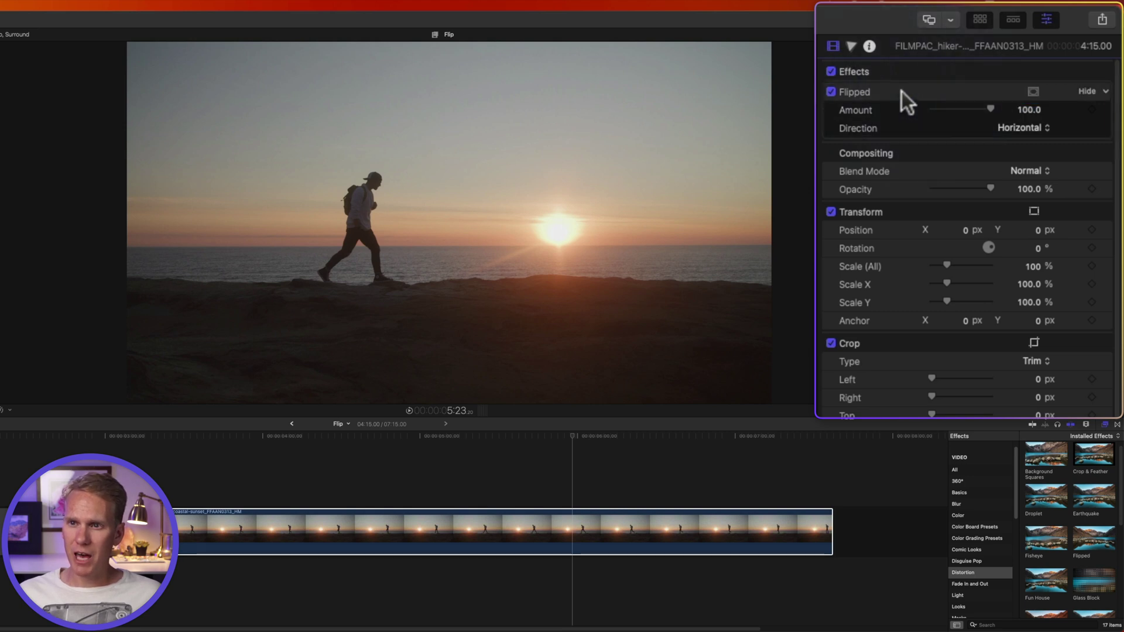
pyautogui.click(901, 91)
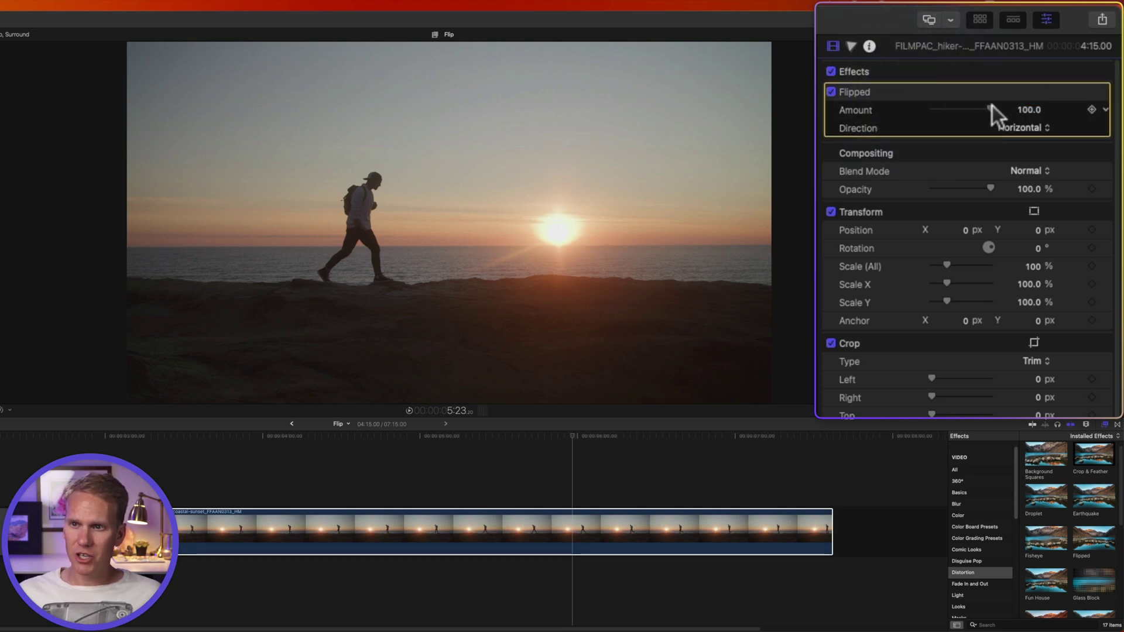
pyautogui.moveTo(990, 108); pyautogui.dragTo(920, 107)
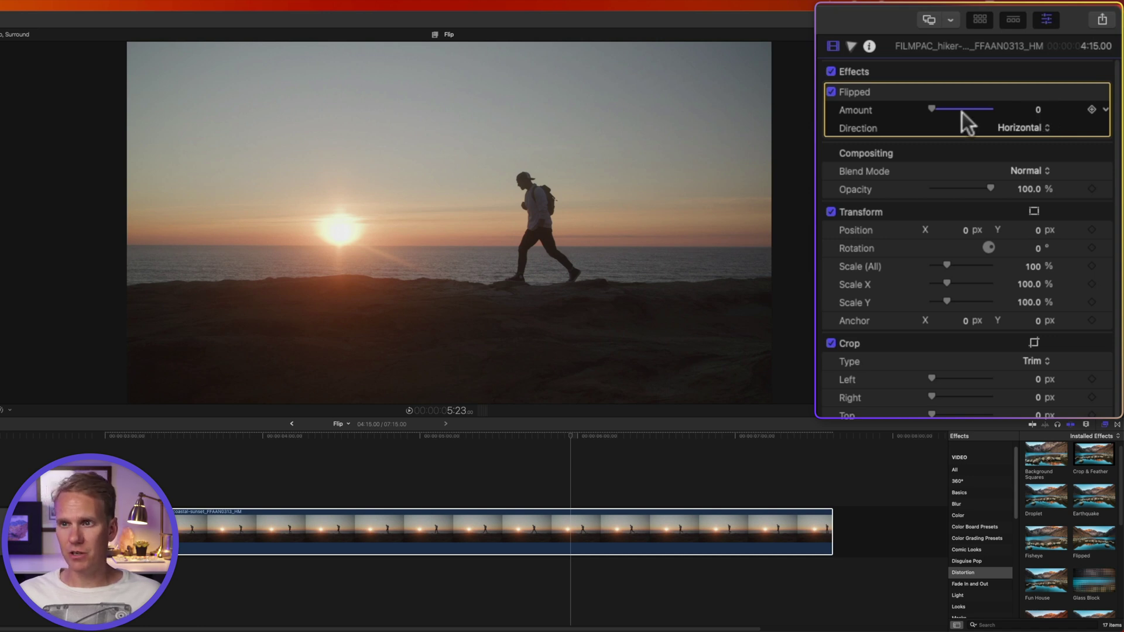
pyautogui.moveTo(936, 107); pyautogui.dragTo(1016, 107)
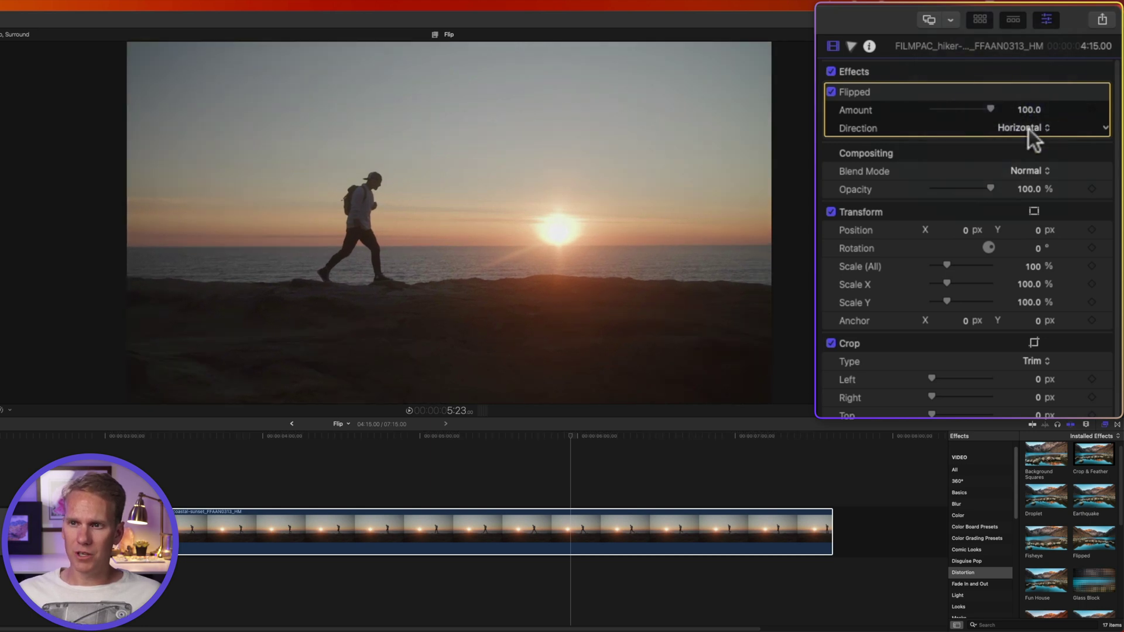
# - Try the Vertical and Both flip directions, return to Horizontal, and set Amount to 0
pyautogui.click(1027, 129)
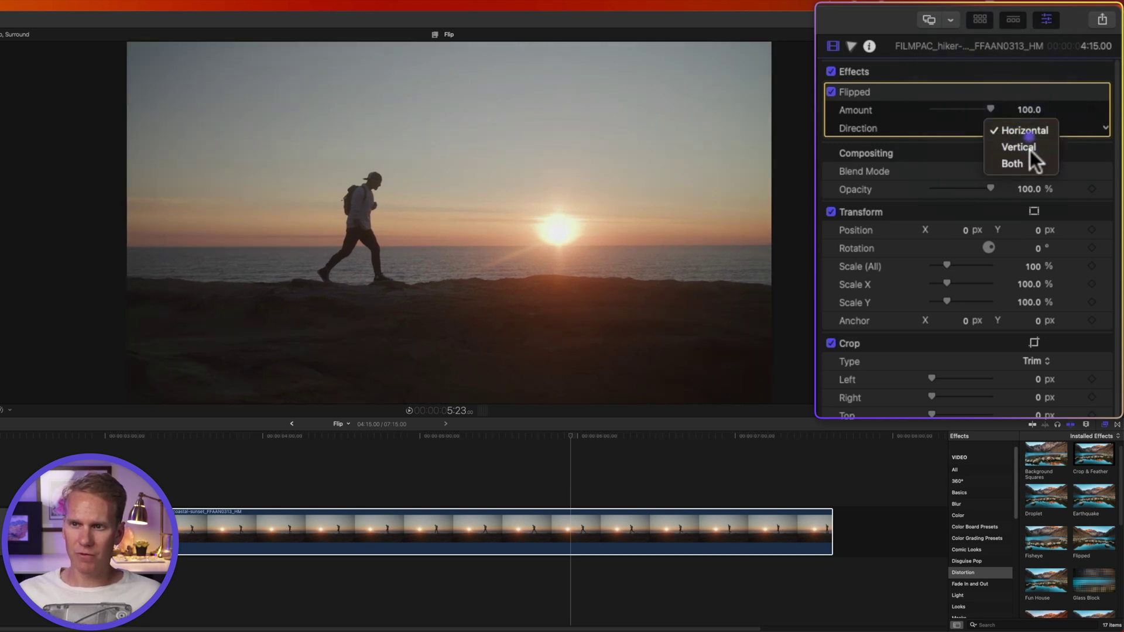
pyautogui.click(1030, 148)
pyautogui.click(1029, 133)
pyautogui.click(1029, 145)
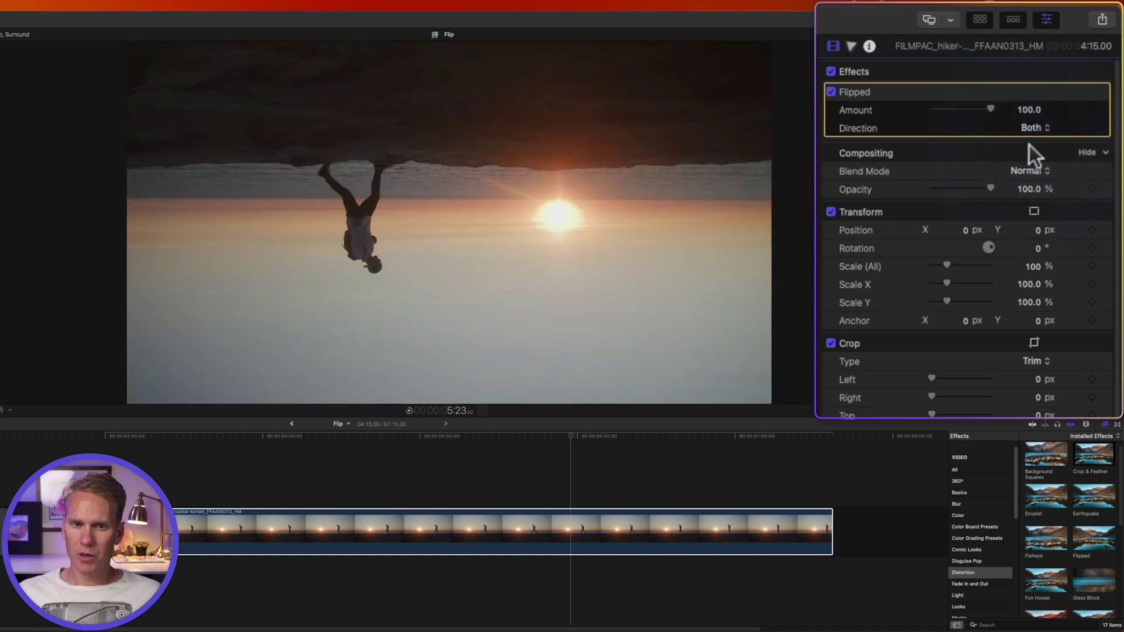
pyautogui.click(1031, 128)
pyautogui.click(1041, 101)
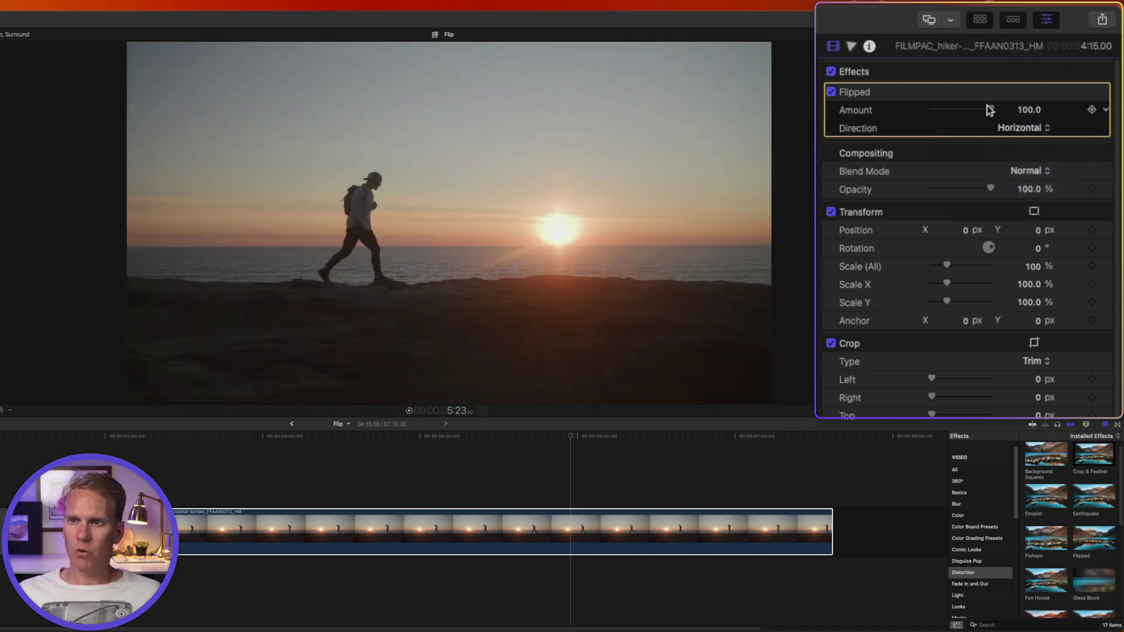
pyautogui.moveTo(990, 109); pyautogui.dragTo(912, 110)
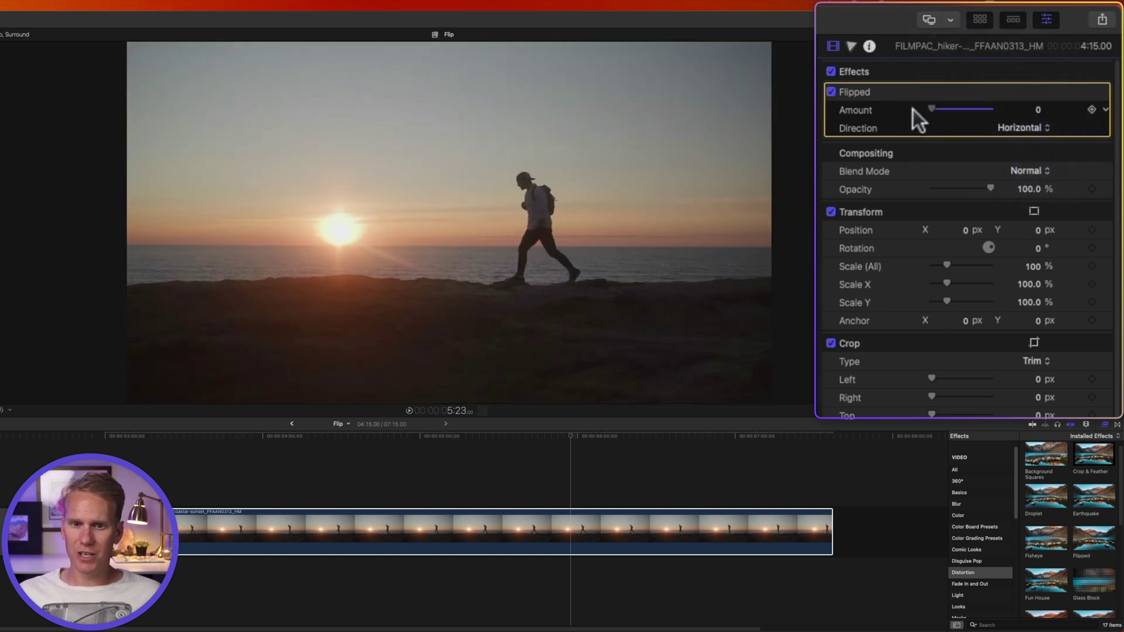
# - Keyframe the Flipped Amount at 0 at 4:18 and at 100 around 5:11
pyautogui.click(383, 436)
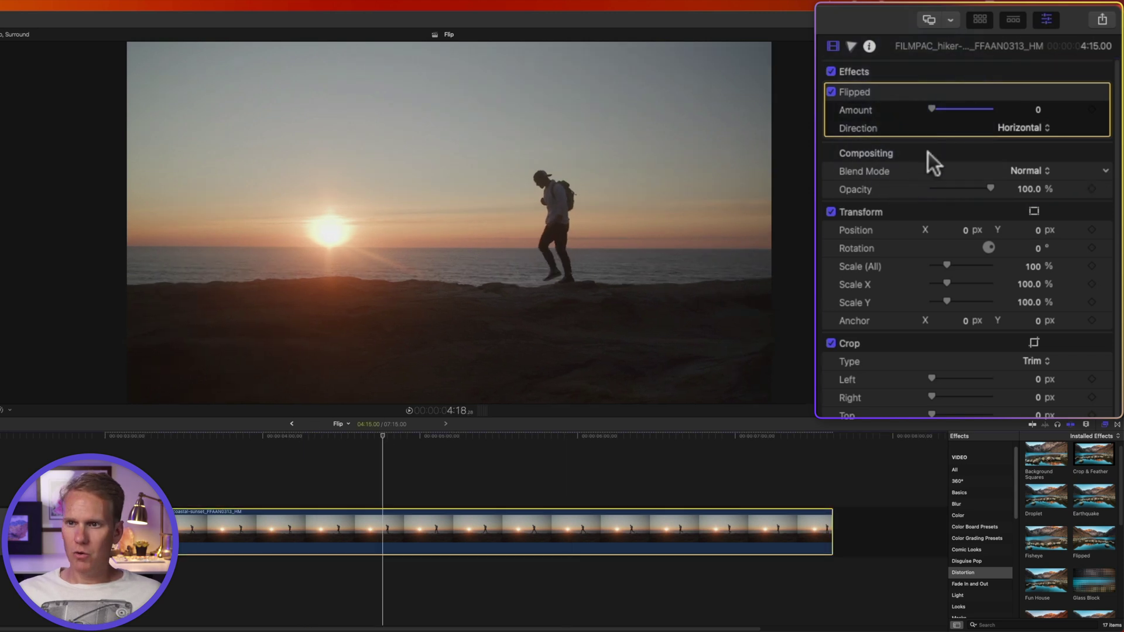
pyautogui.click(1092, 110)
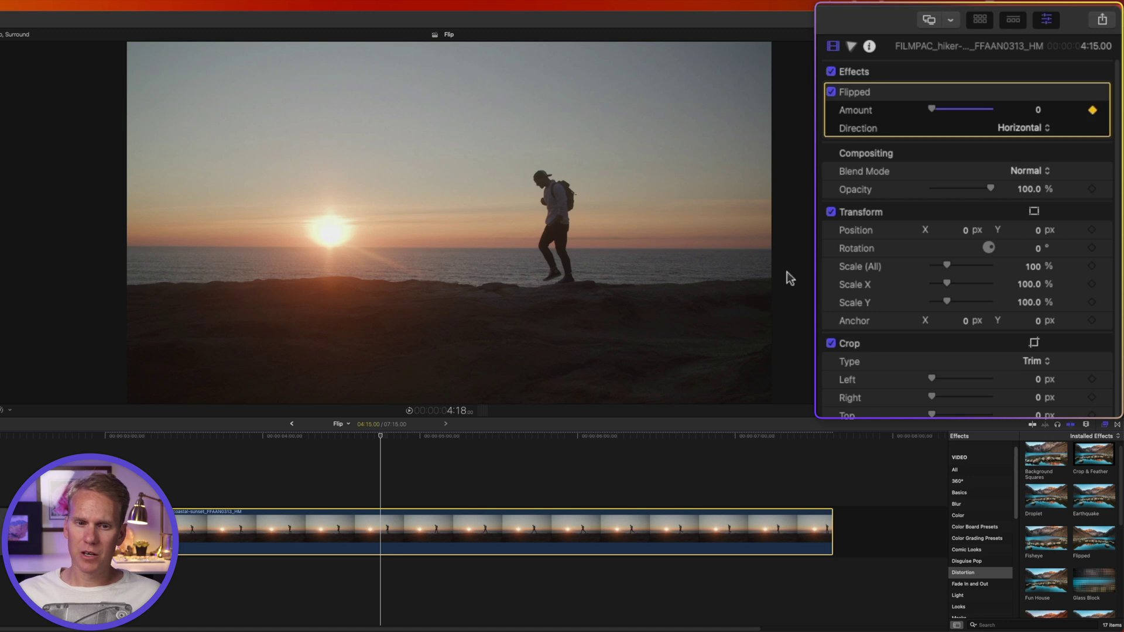
pyautogui.moveTo(380, 437); pyautogui.dragTo(496, 435)
pyautogui.moveTo(934, 107); pyautogui.dragTo(1027, 104)
# - Play back the flip animation from an earlier point, then show the clip's Video Animation editor
pyautogui.click(270, 460)
pyautogui.press('space')
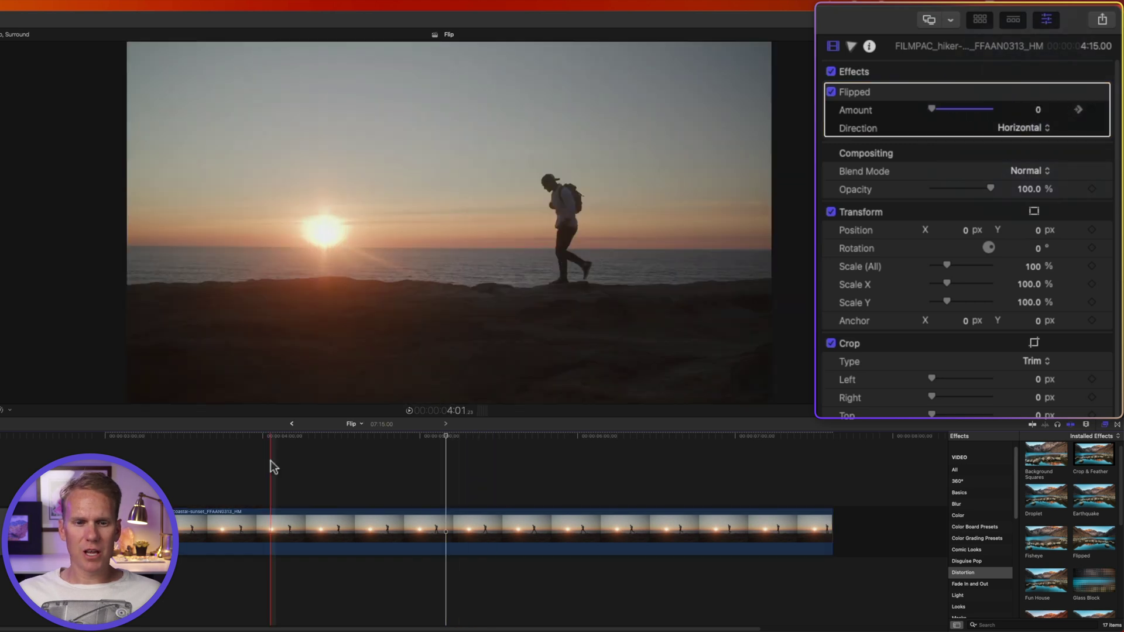
pyautogui.click(250, 464)
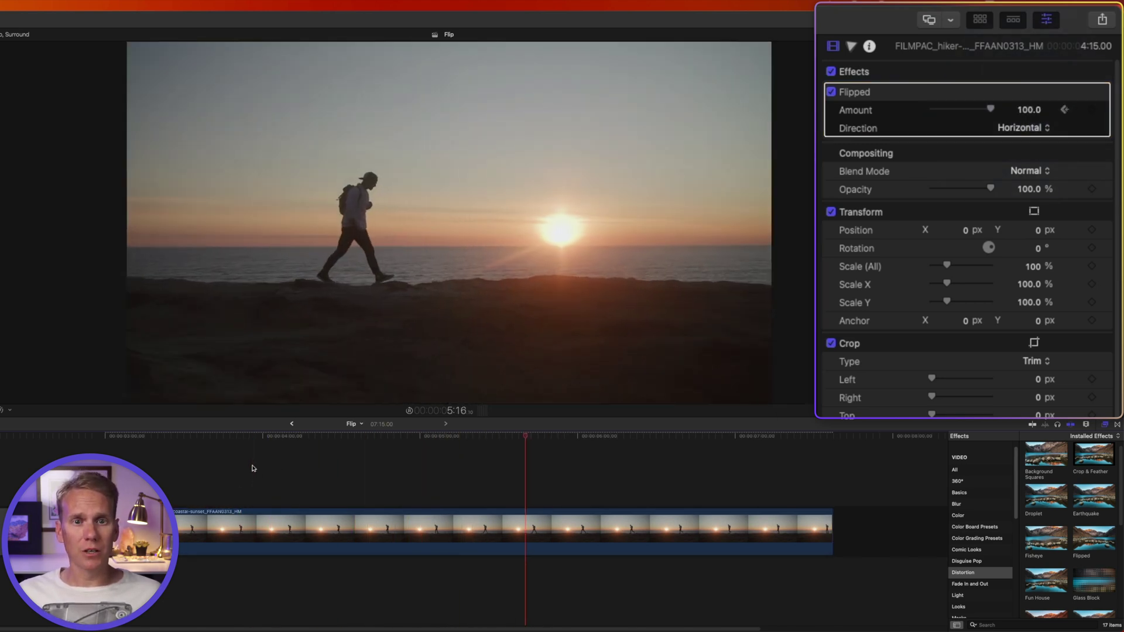
pyautogui.click(565, 529)
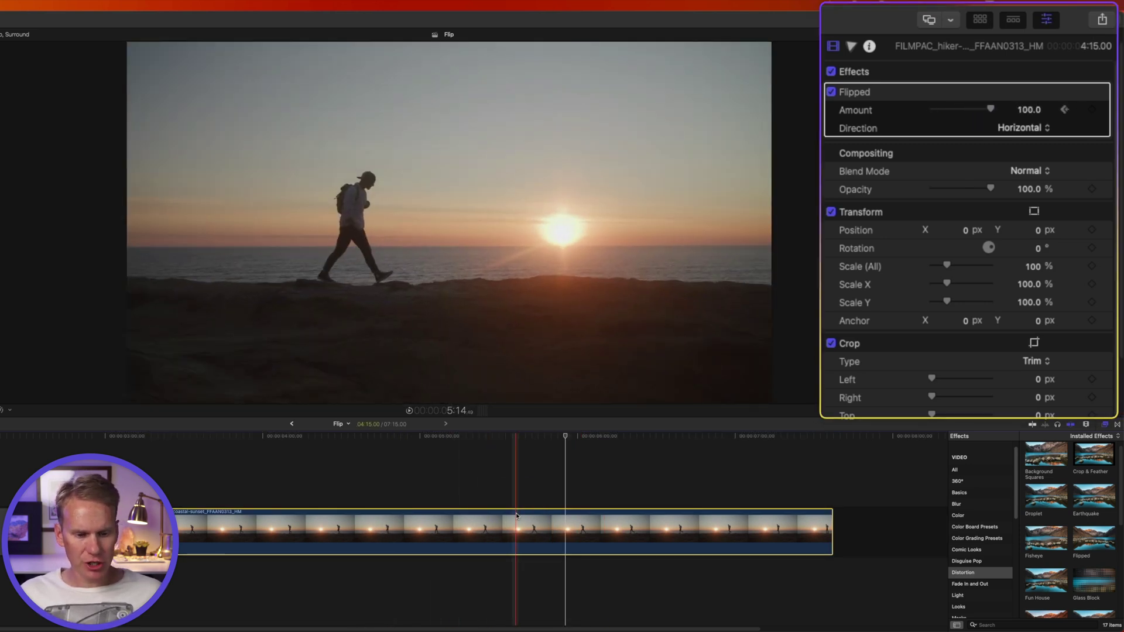
pyautogui.hotkey('ctrl', 'v')
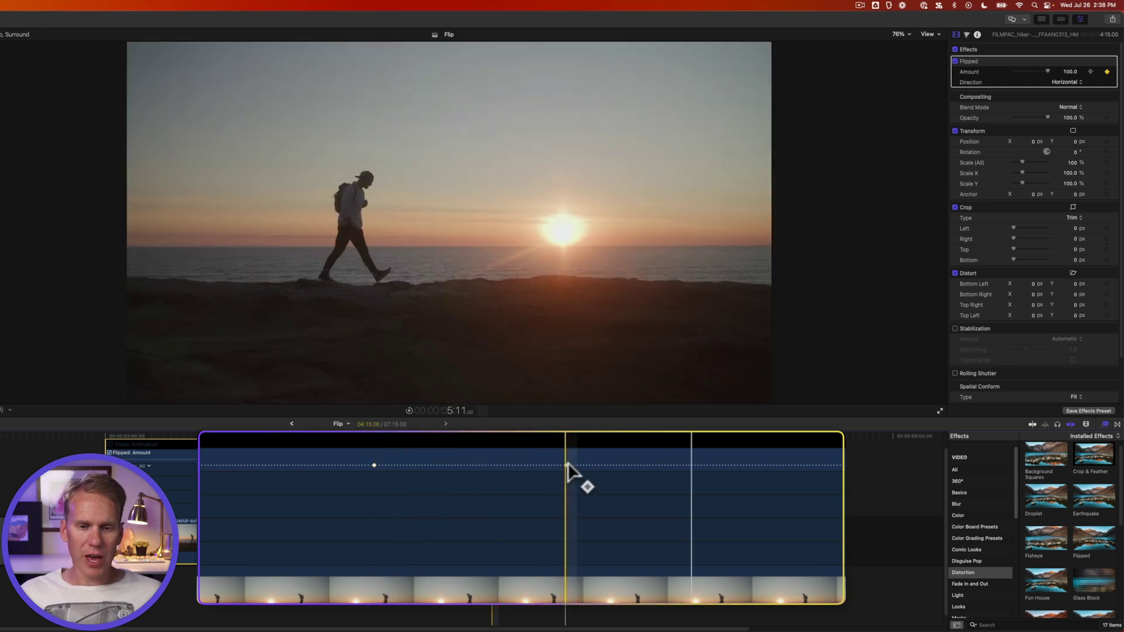
# - Drag the second Flipped Amount keyframe earlier and play back the faster flip
pyautogui.moveTo(565, 462); pyautogui.dragTo(769, 465)
pyautogui.press('space')
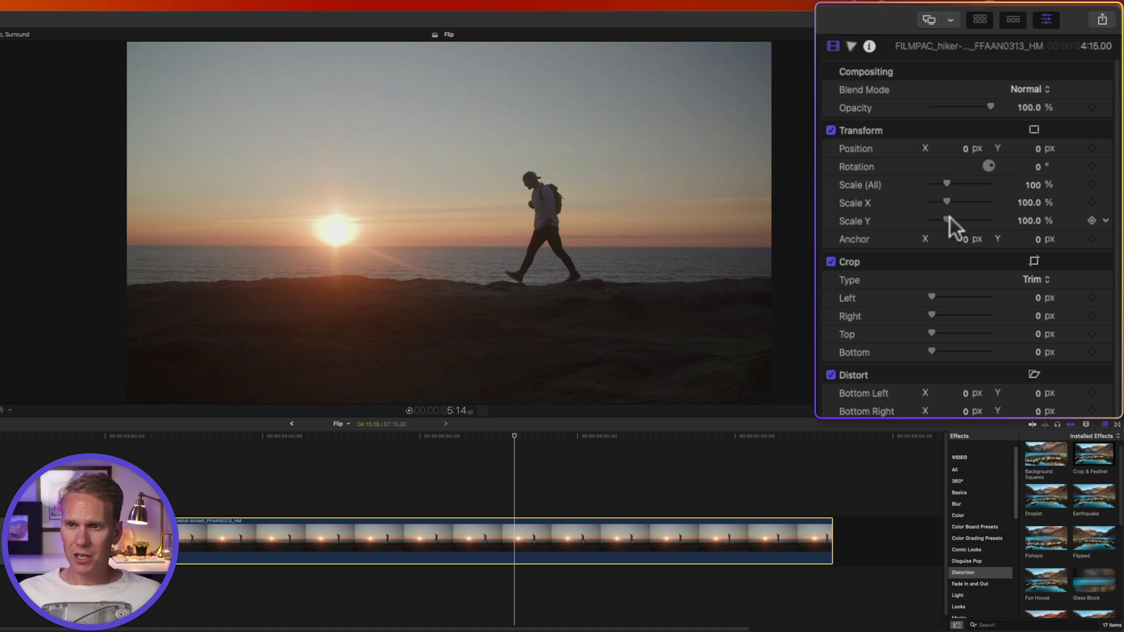
pyautogui.click(1031, 201)
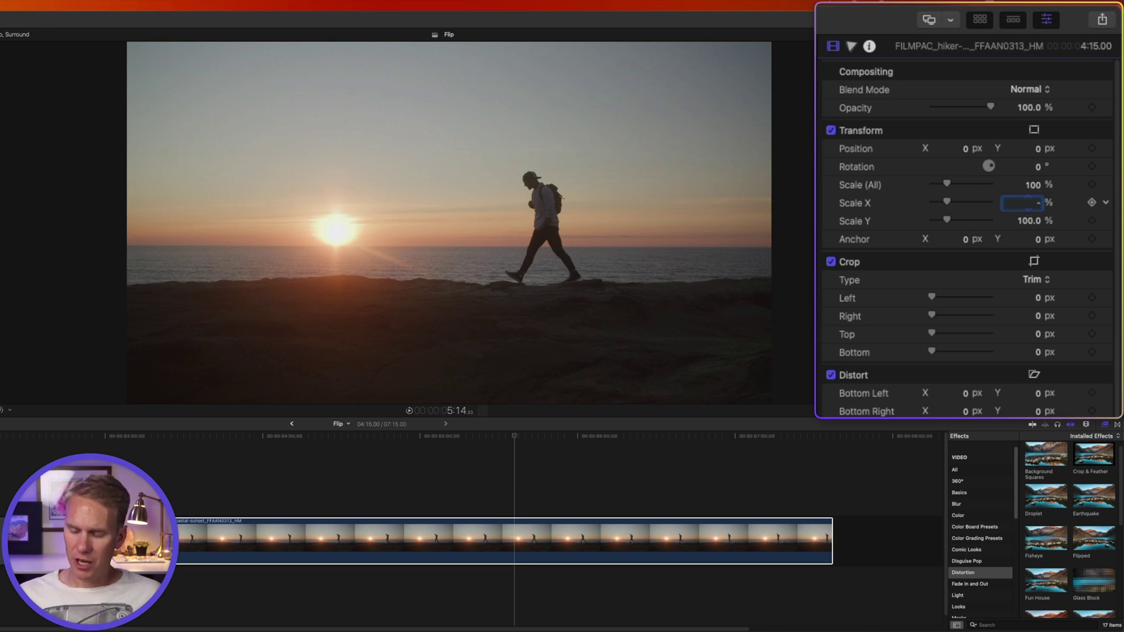
pyautogui.press('Return')
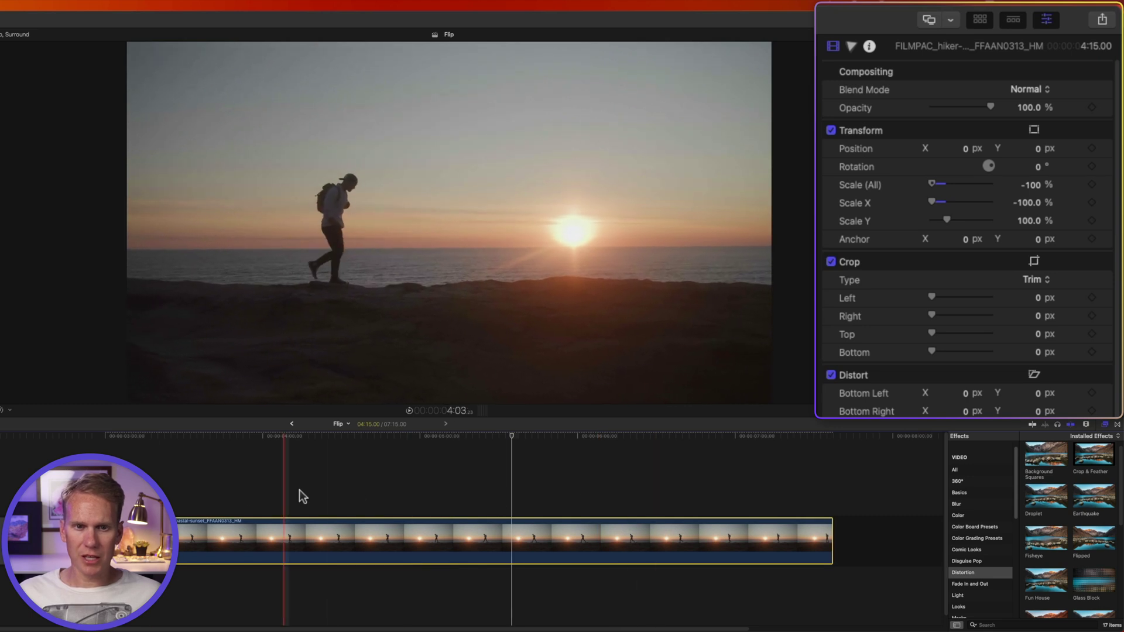
pyautogui.press('super+z')
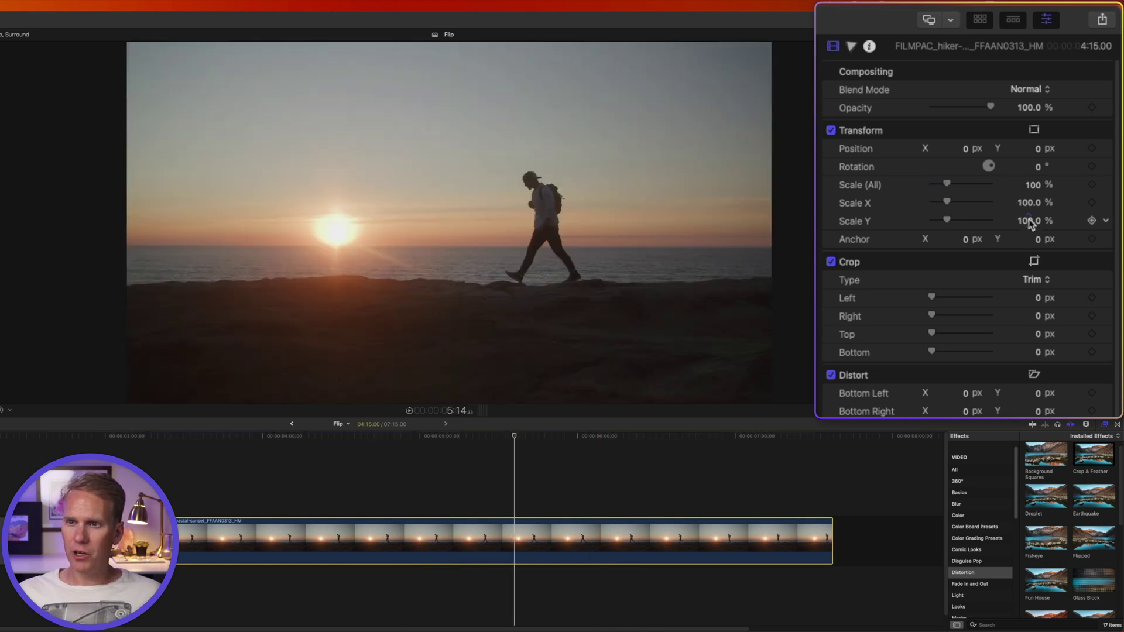
pyautogui.click(1029, 220)
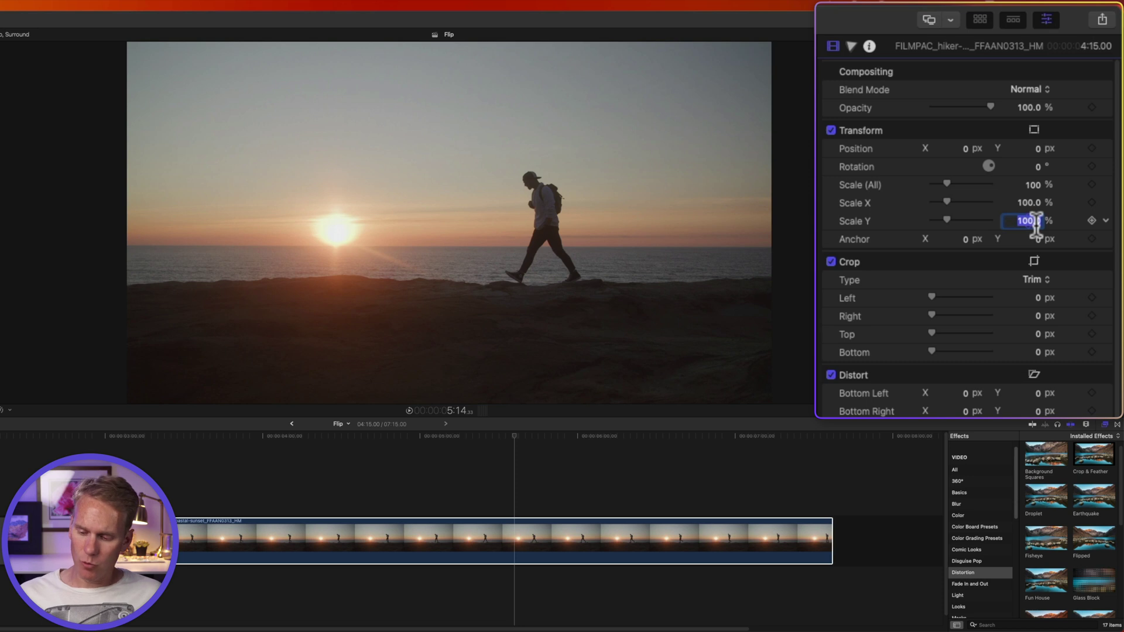
pyautogui.press('Return')
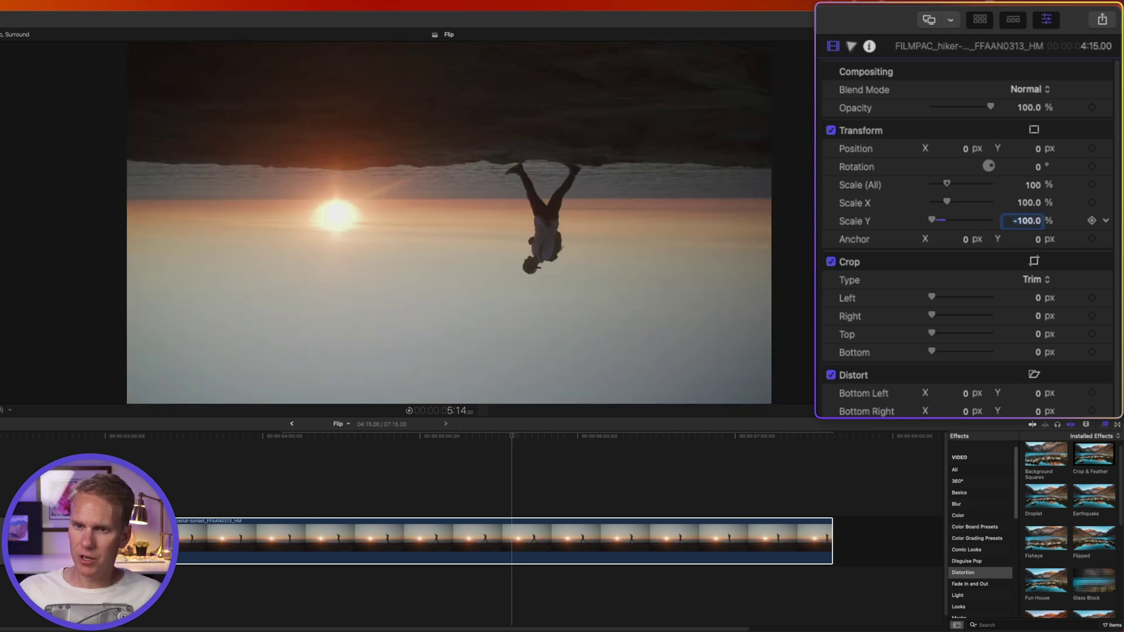
pyautogui.press('super+z')
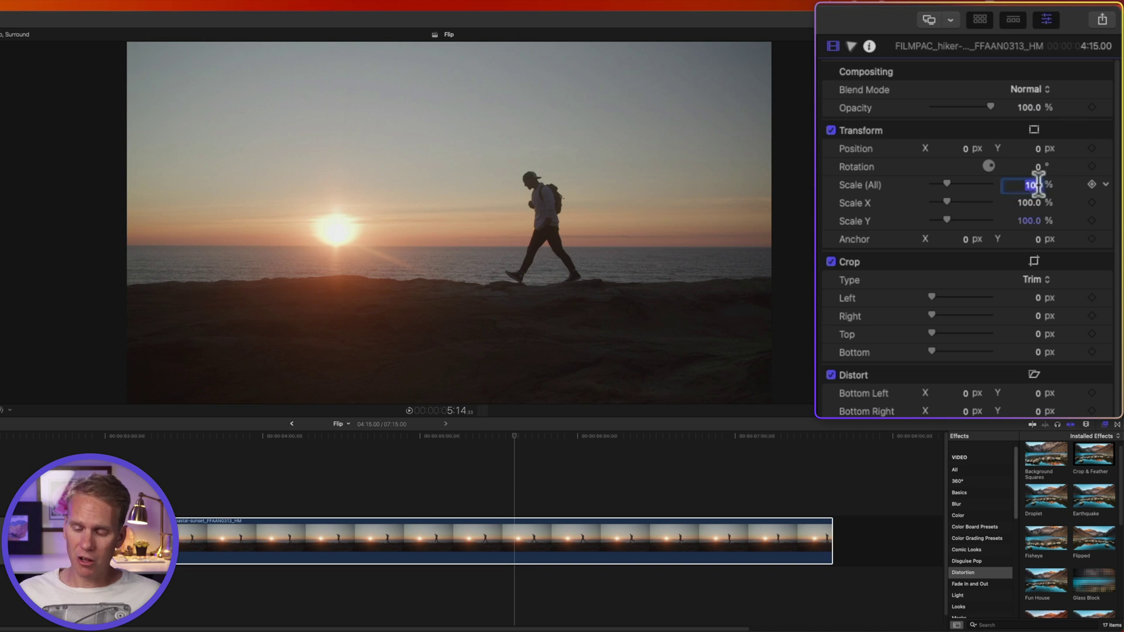
pyautogui.click(1031, 188)
pyautogui.write('-100')
pyautogui.press('Return')
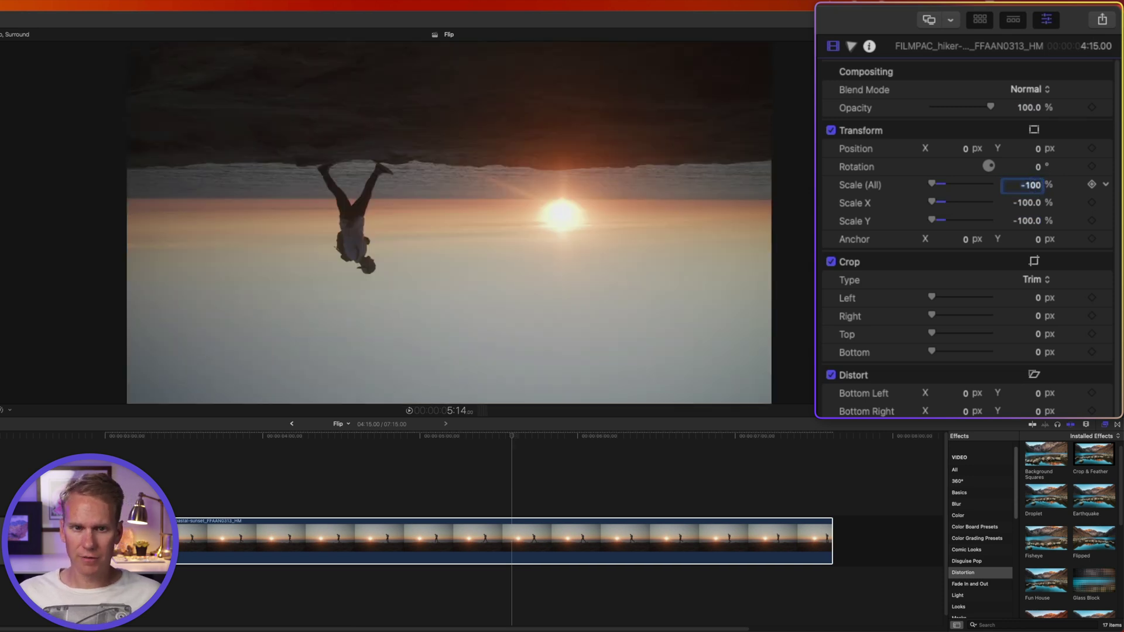
pyautogui.press('super+z')
pyautogui.press('space')
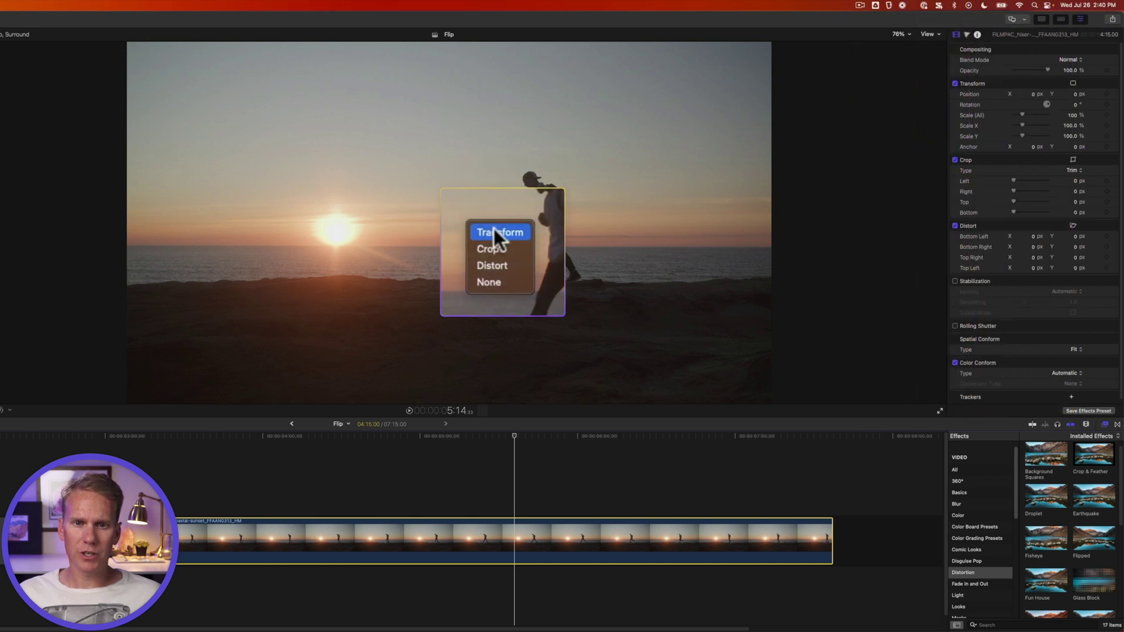
# - Switch the viewer to Transform mode and zoom it to 50%
pyautogui.click(493, 229)
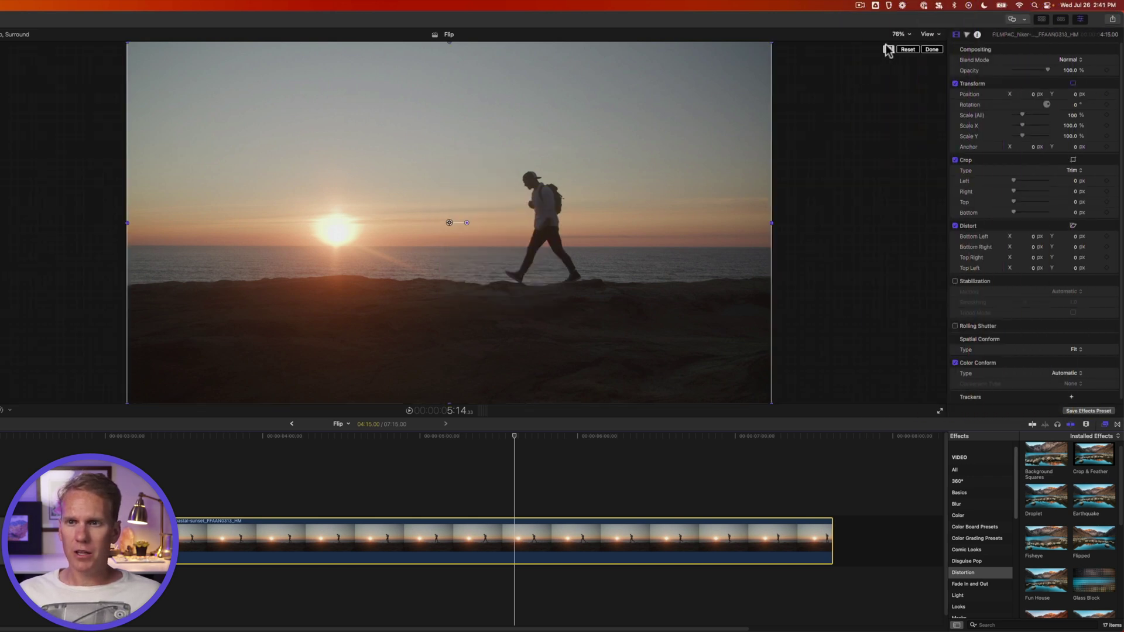
pyautogui.click(899, 34)
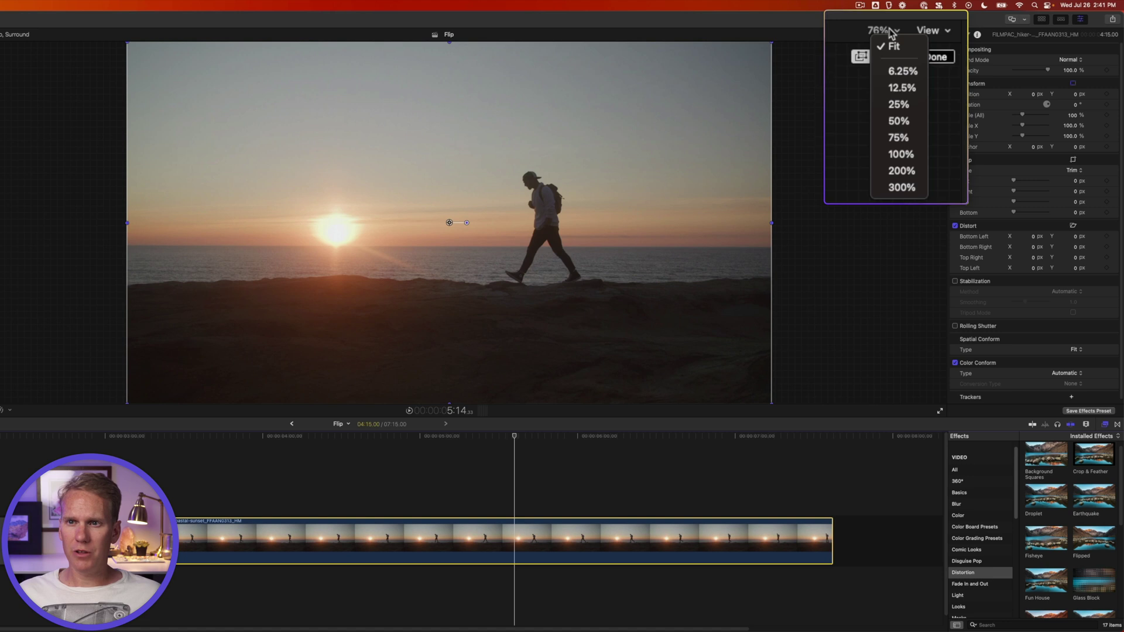
pyautogui.click(899, 122)
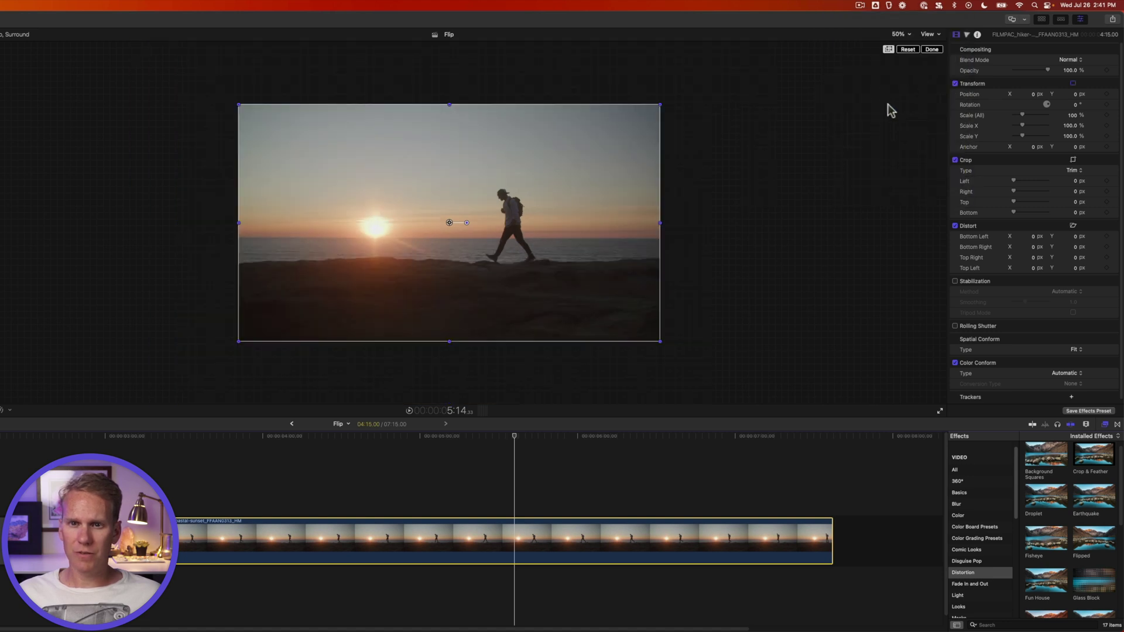
pyautogui.click(535, 356)
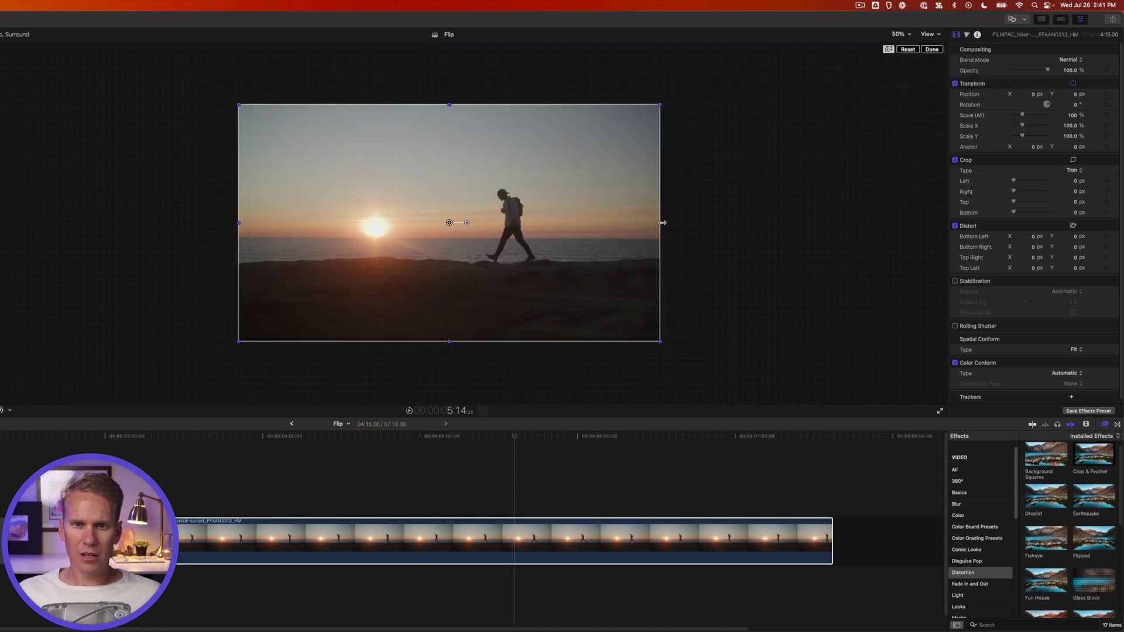
# - Test horizontal and vertical handle flips, then drag a corner across to flip both ways (-99.84%)
pyautogui.moveTo(237, 225); pyautogui.dragTo(657, 207)
pyautogui.press('cmd+z')
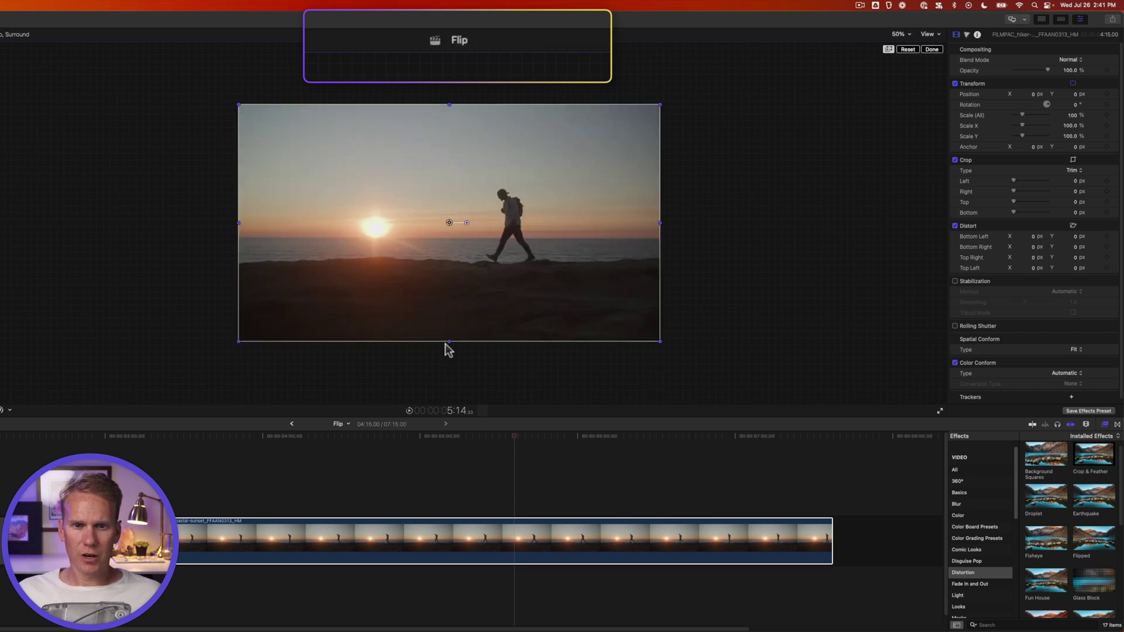
pyautogui.moveTo(451, 341); pyautogui.dragTo(482, 105)
pyautogui.press('cmd+z')
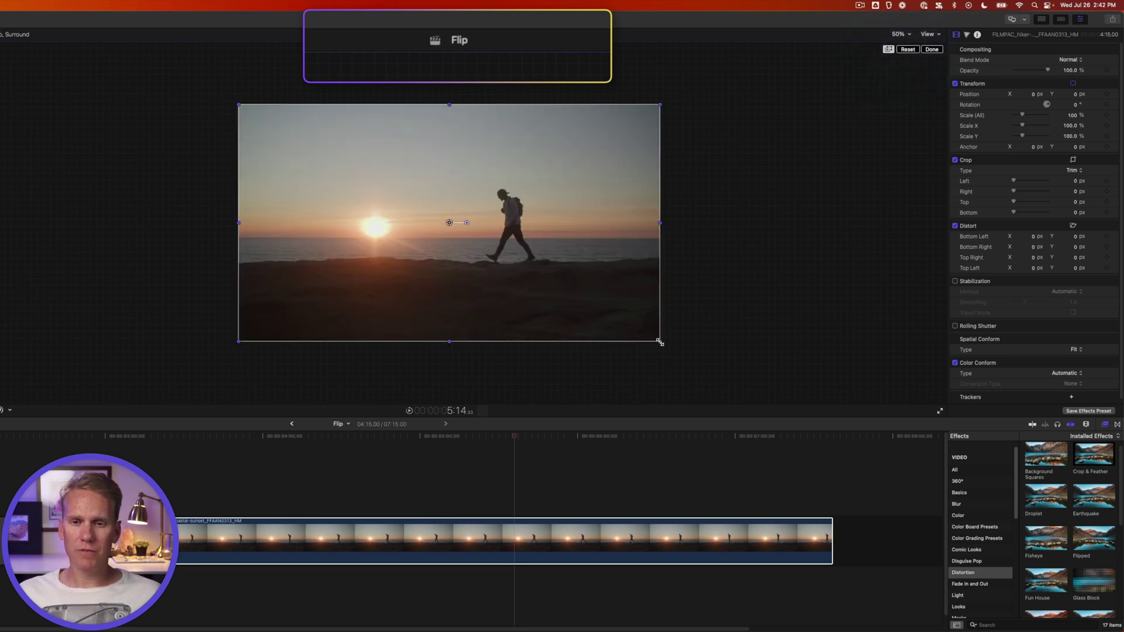
pyautogui.moveTo(660, 342); pyautogui.dragTo(239, 105)
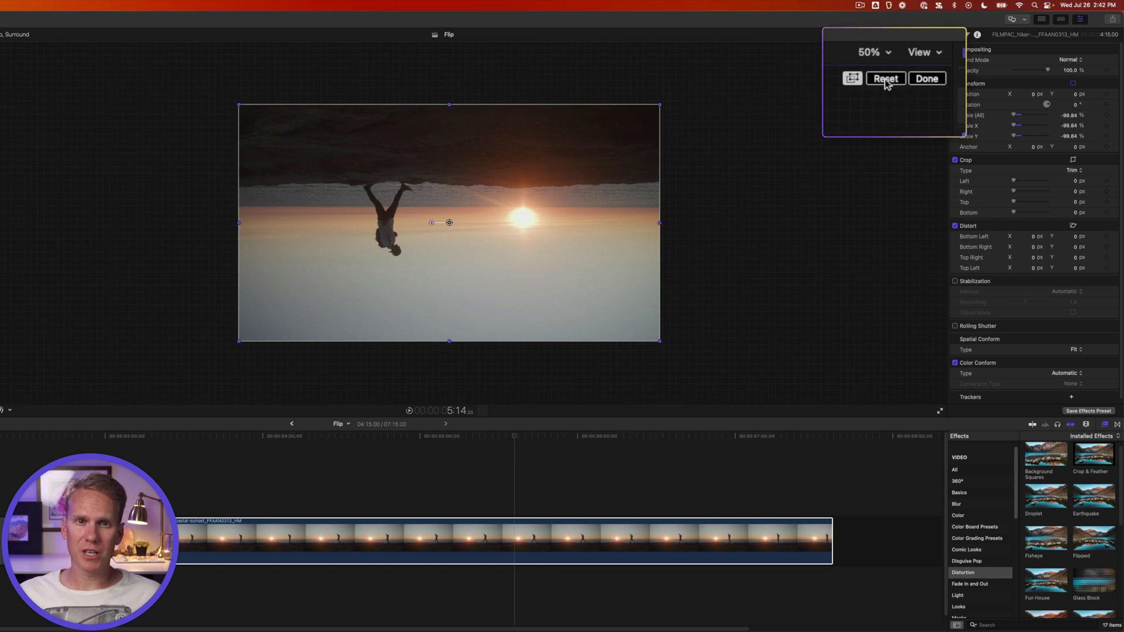
# - Reset the transform so the hiker clip is upright at 100% scale
pyautogui.click(884, 79)
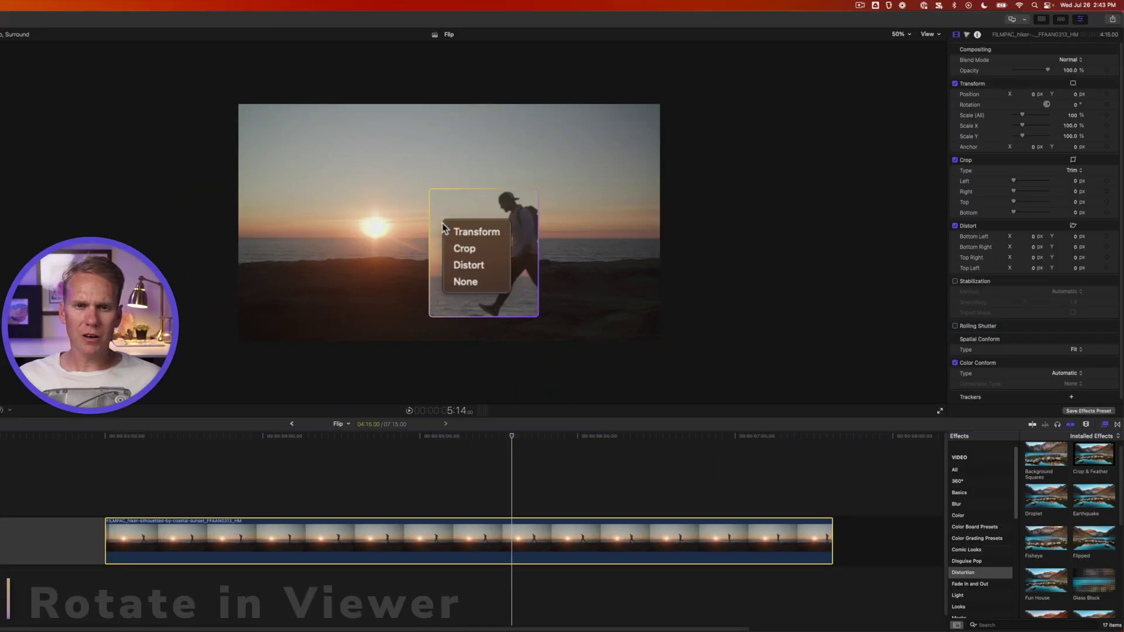
# - In Transform mode, rotate the clip by hand to about 24 degrees
pyautogui.click(486, 230)
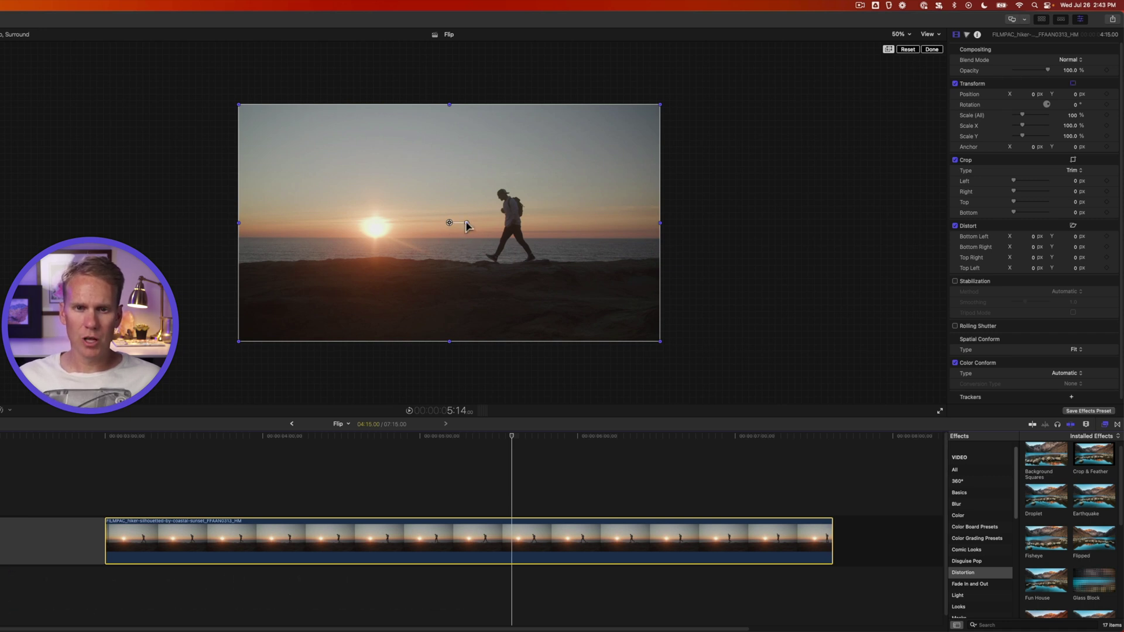
pyautogui.moveTo(466, 225)
pyautogui.mouseDown()
pyautogui.moveTo(467, 235)
pyautogui.moveTo(465, 220)
pyautogui.mouseUp()
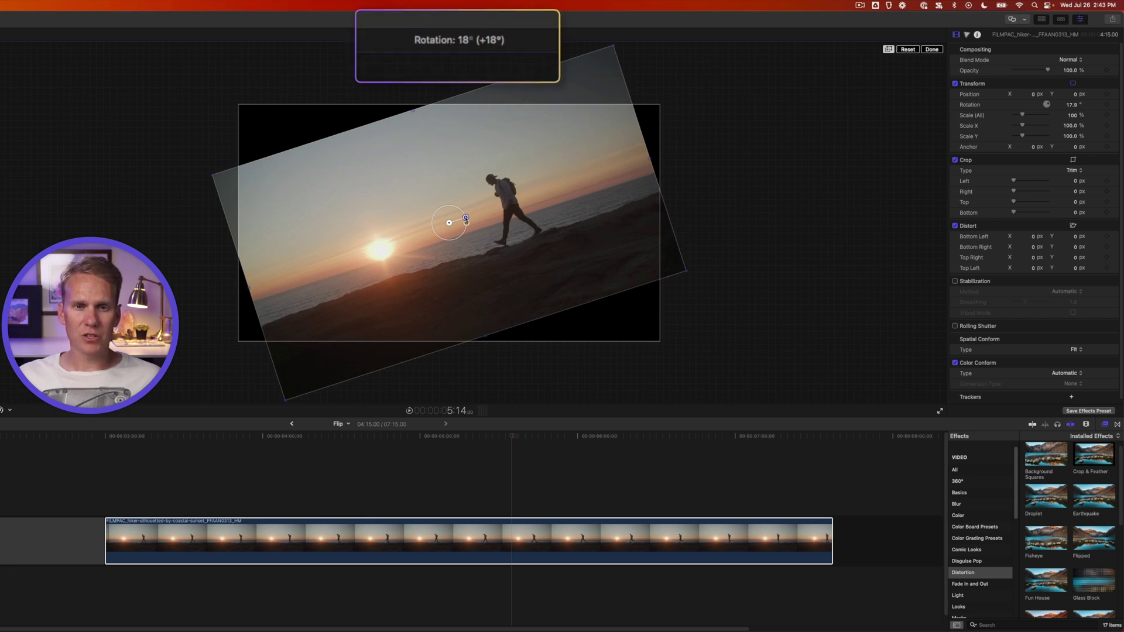
pyautogui.moveTo(466, 220); pyautogui.dragTo(466, 218)
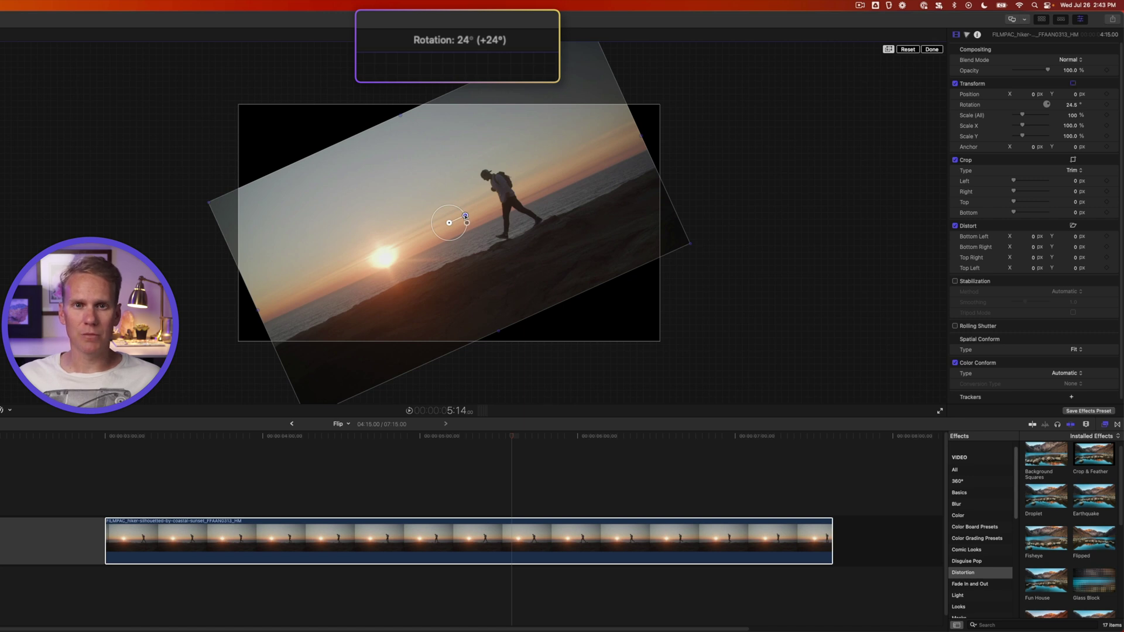
pyautogui.moveTo(465, 216); pyautogui.dragTo(465, 216)
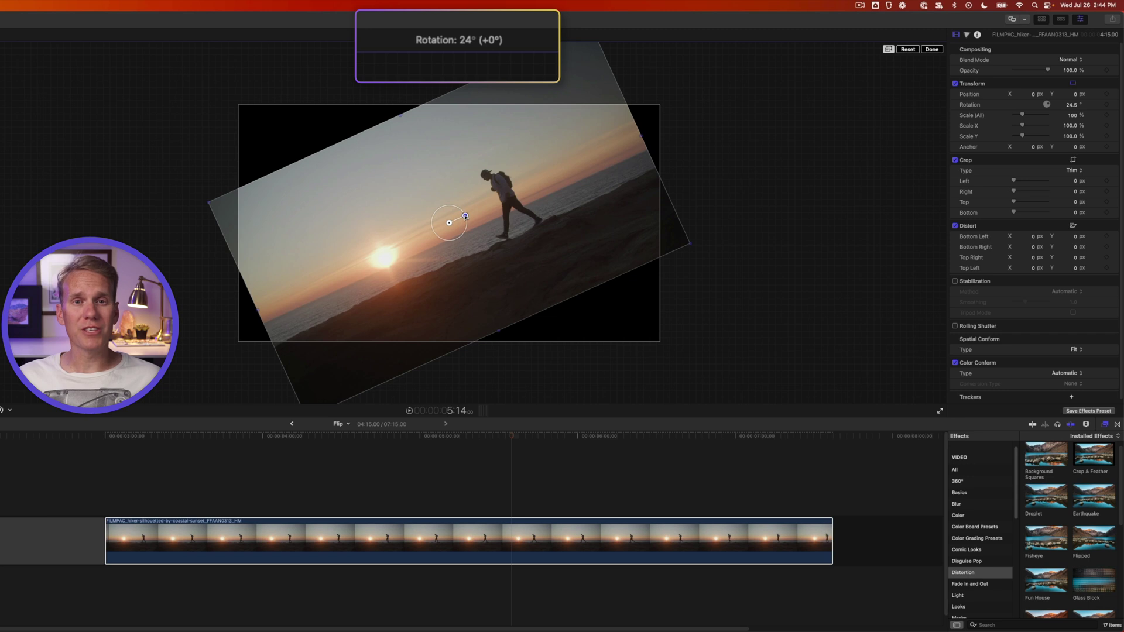
# - Rotate further using Shift-constrained steps, then reset Rotation to 0° and Position to centre
pyautogui.moveTo(465, 215); pyautogui.dragTo(449, 134)
pyautogui.press('shift')
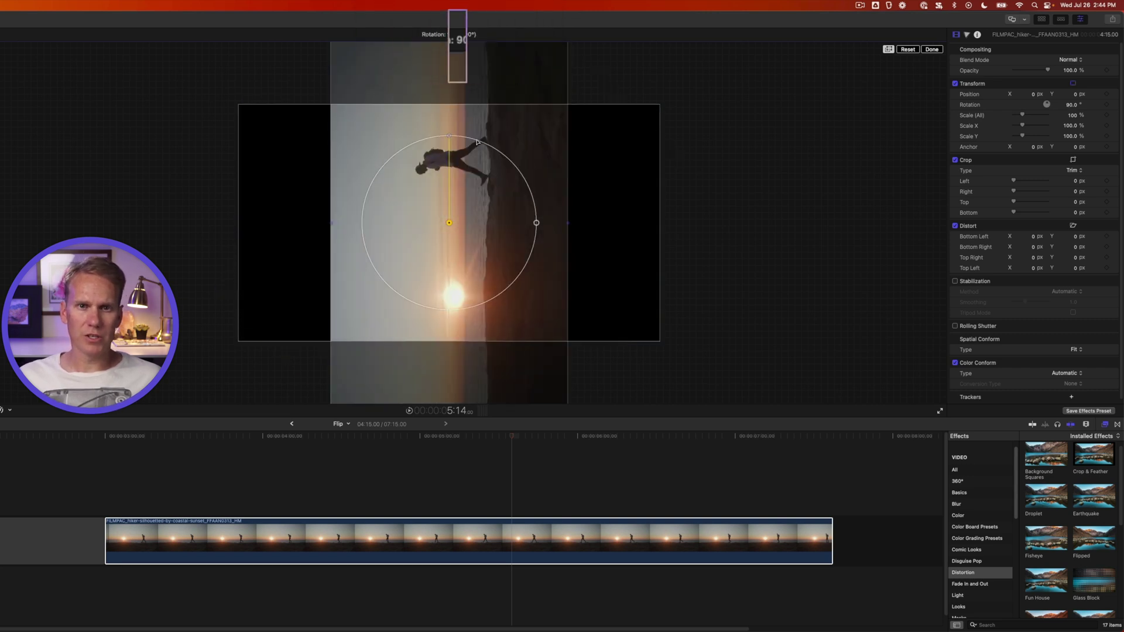
pyautogui.click(907, 49)
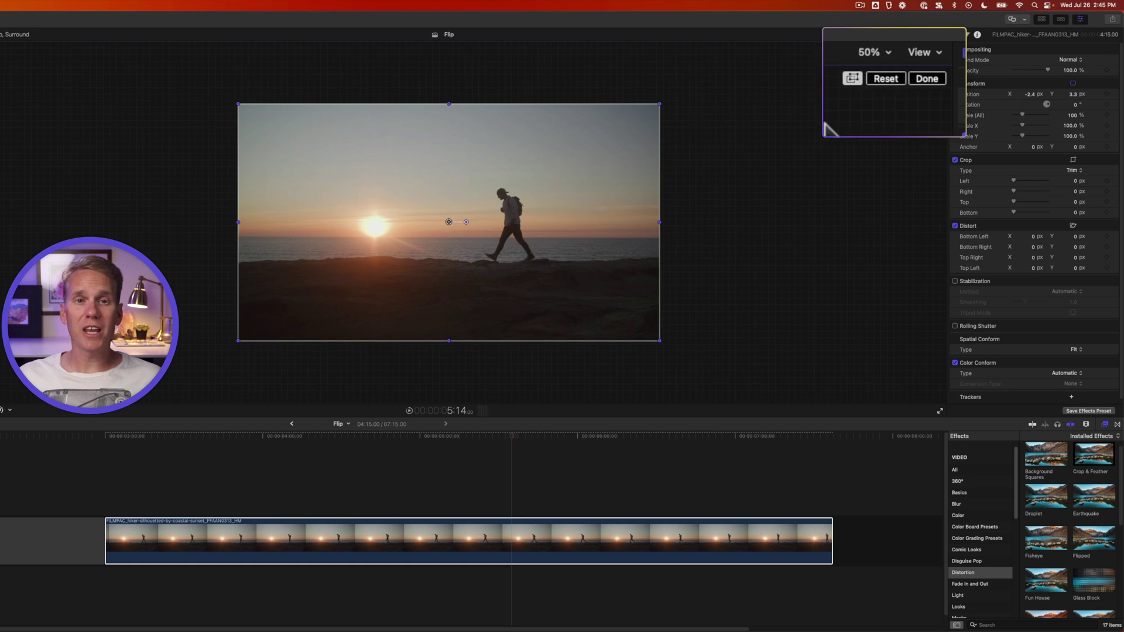
pyautogui.click(883, 81)
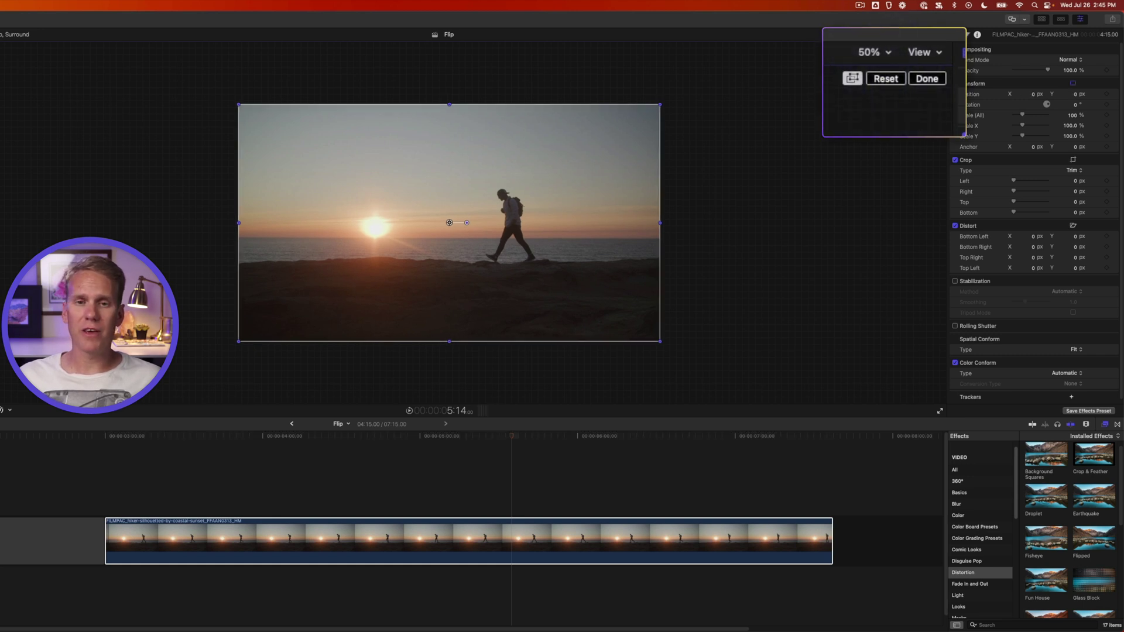
# - Leave on-screen Transform mode and set Rotation to about 8°, then exactly 45° in the Inspector
pyautogui.click(915, 83)
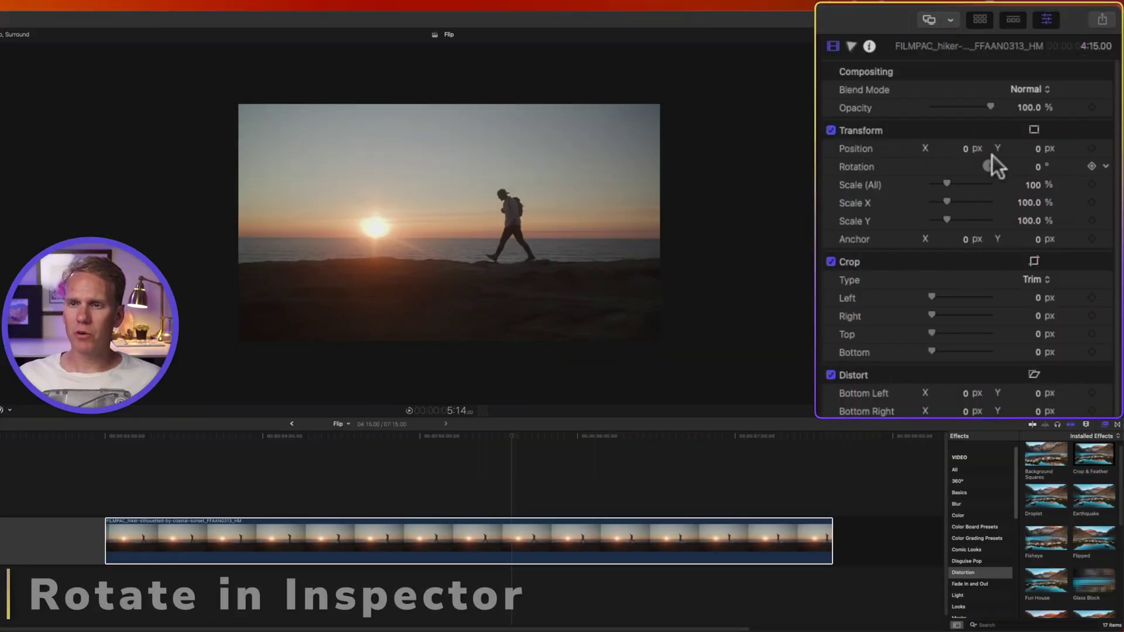
pyautogui.moveTo(1037, 167)
pyautogui.mouseDown()
pyautogui.moveTo(1038, 152)
pyautogui.moveTo(1037, 166)
pyautogui.mouseUp()
pyautogui.click(1037, 167)
pyautogui.write('45')
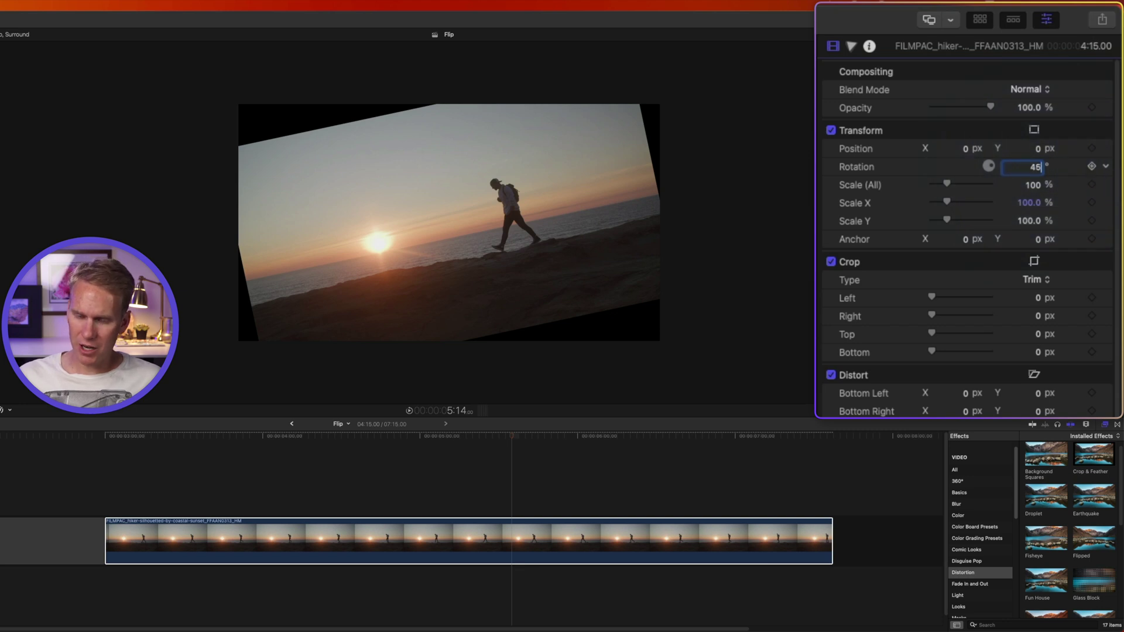
pyautogui.press('Return')
# - Type Rotation back to 0°, fine-tune it to 0.4° with Alt, then Reset Parameter to 0°
pyautogui.moveTo(1037, 166); pyautogui.dragTo(1030, 167)
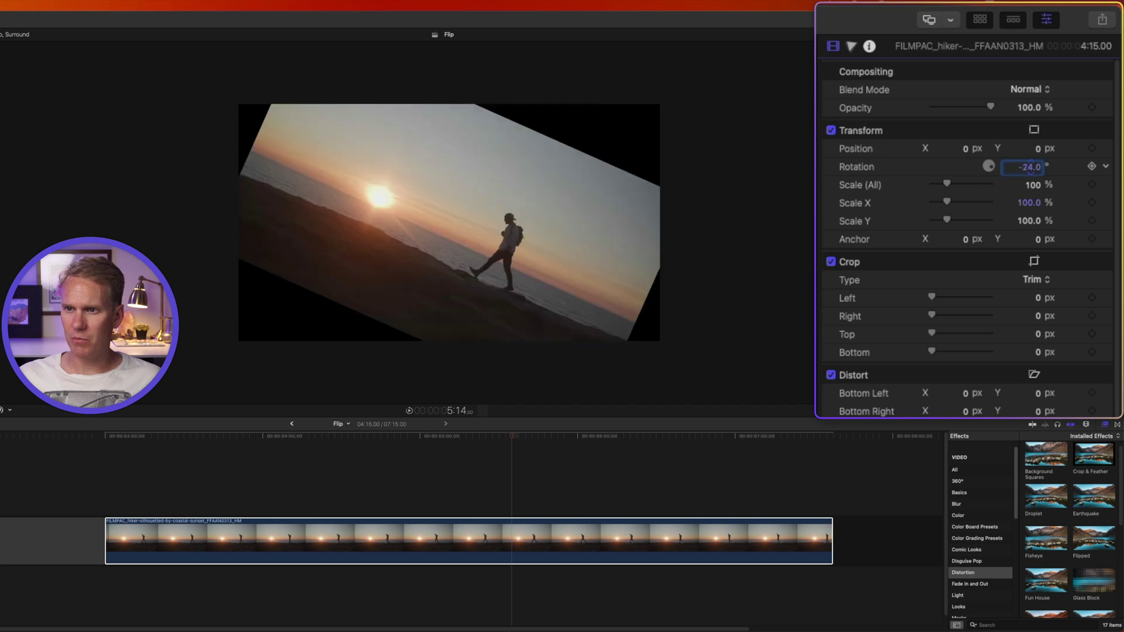
pyautogui.write('0')
pyautogui.press('Return')
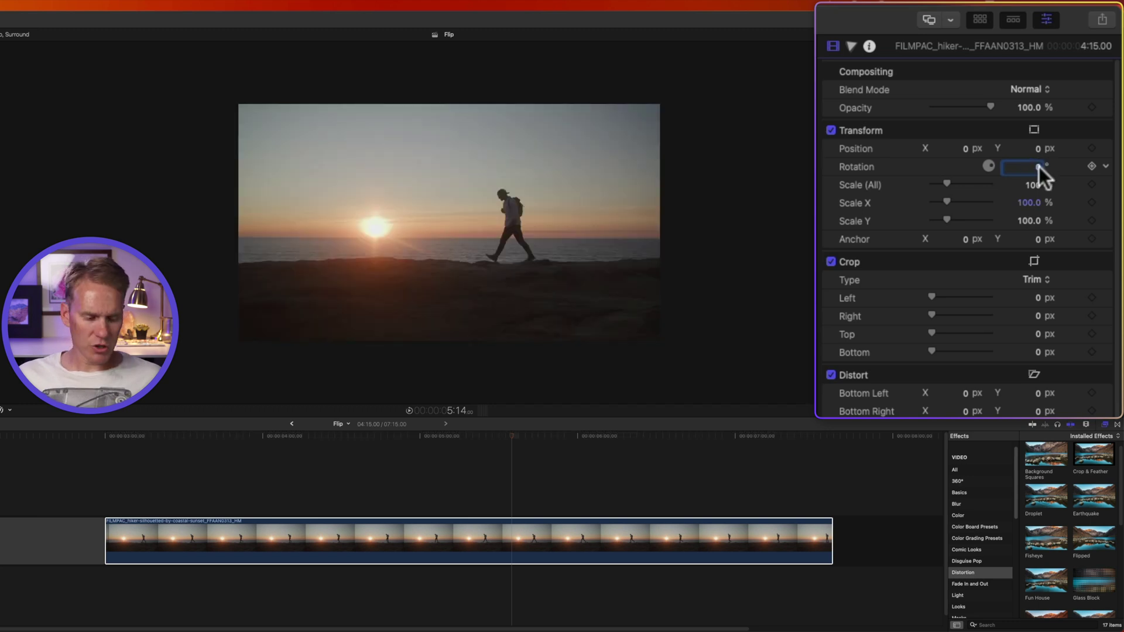
pyautogui.press('alt')
pyautogui.moveTo(1038, 167); pyautogui.dragTo(1107, 167)
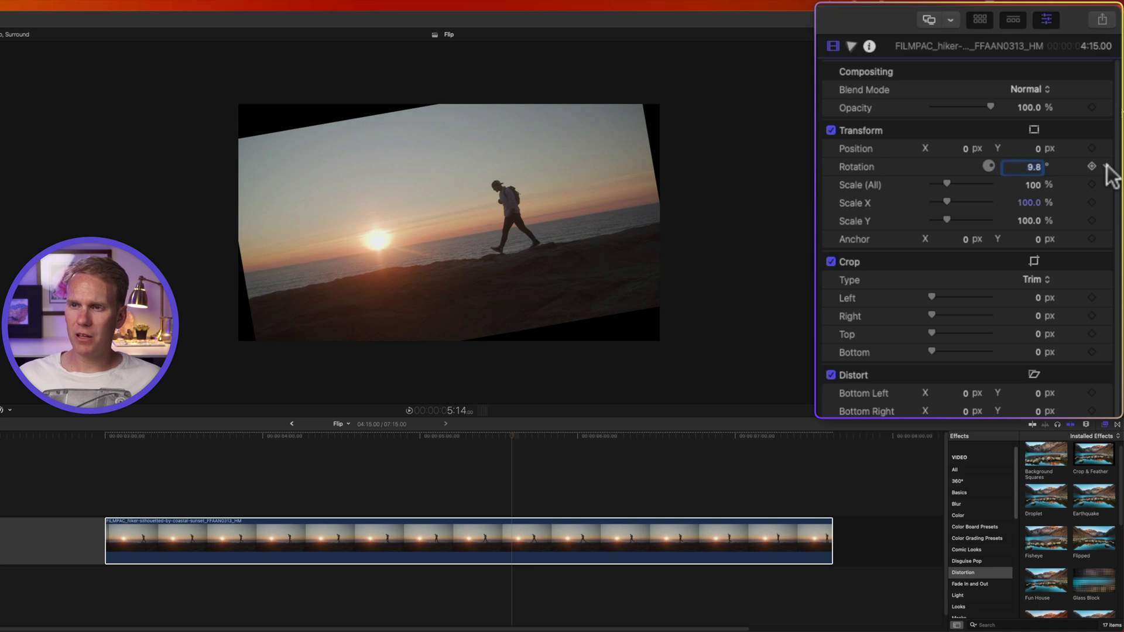
pyautogui.click(1106, 166)
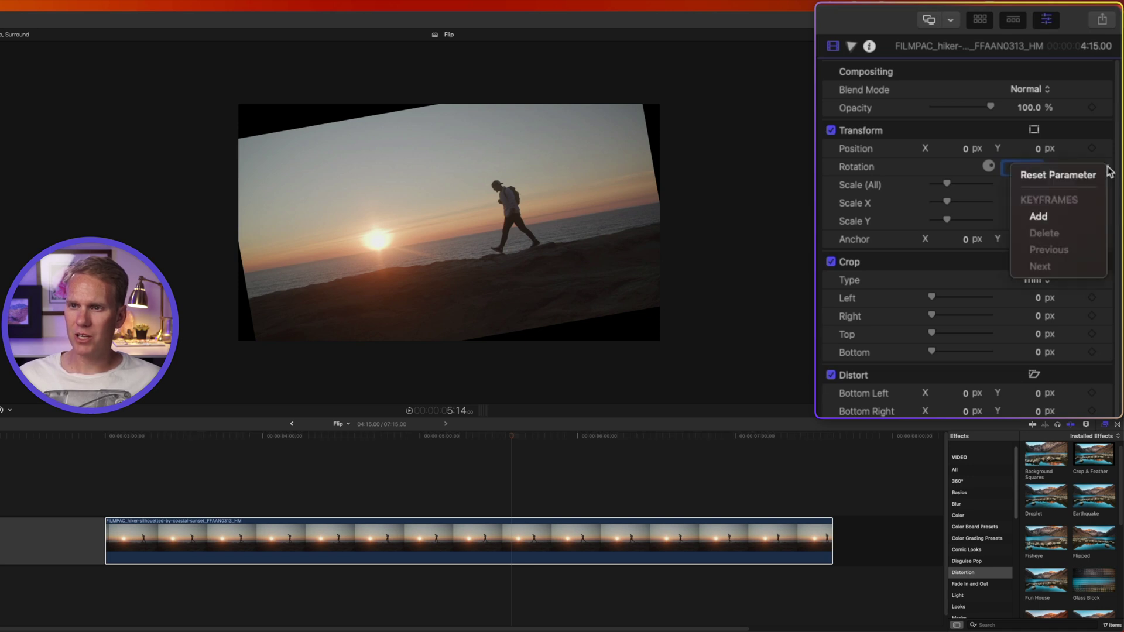
pyautogui.click(1087, 174)
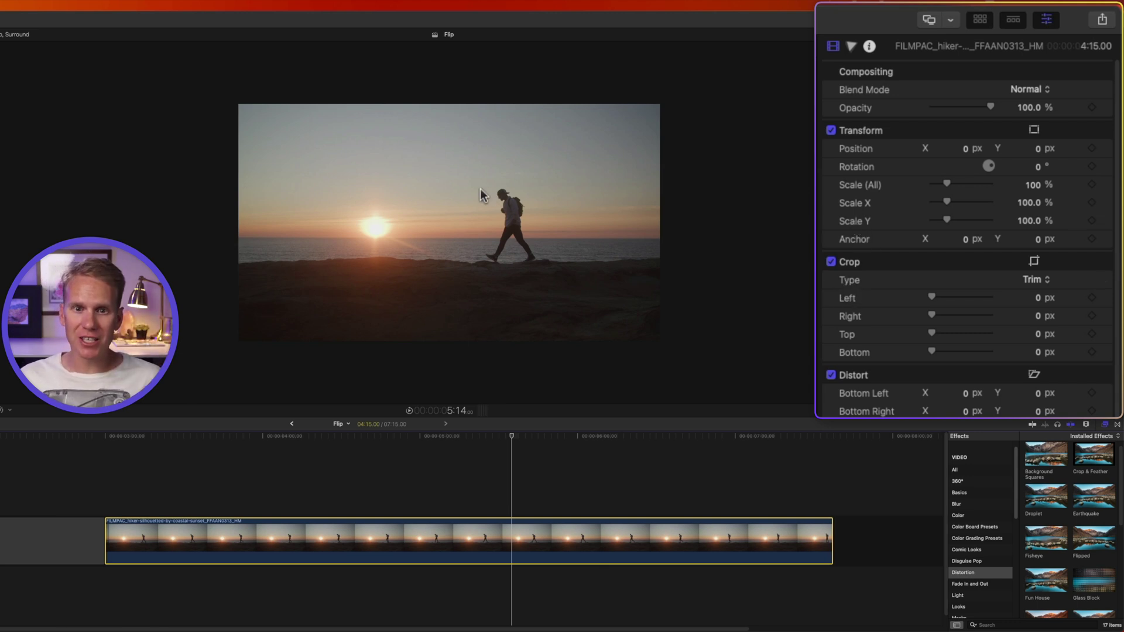
# - Set the clip's Anchor X to -400 px in the Inspector
pyautogui.click(952, 239)
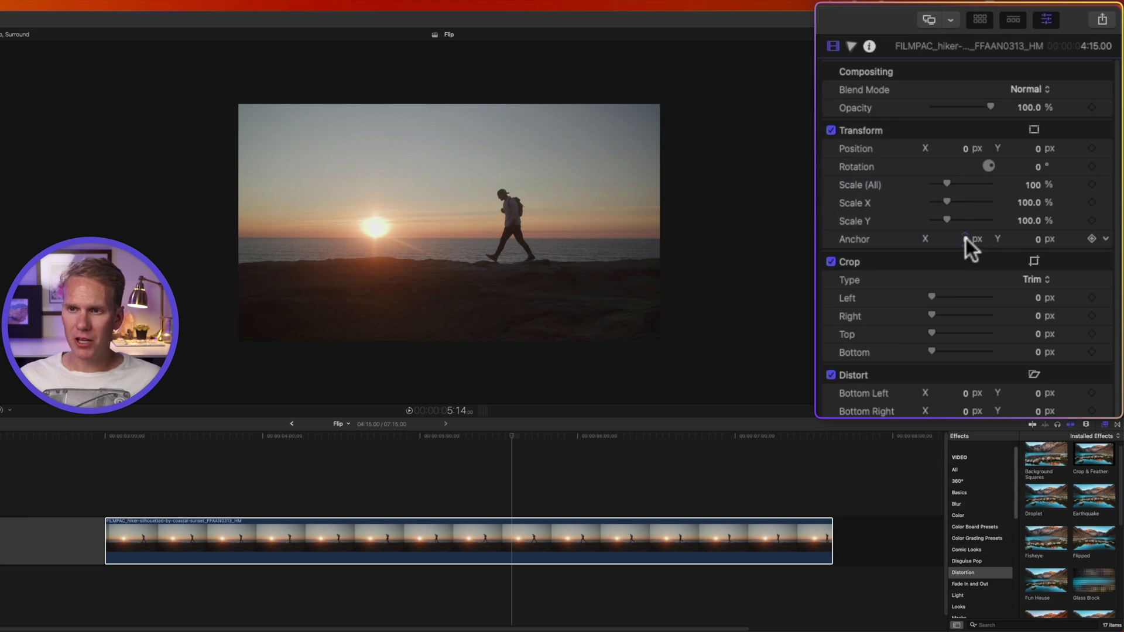
pyautogui.moveTo(966, 238); pyautogui.dragTo(866, 237)
pyautogui.click(952, 239)
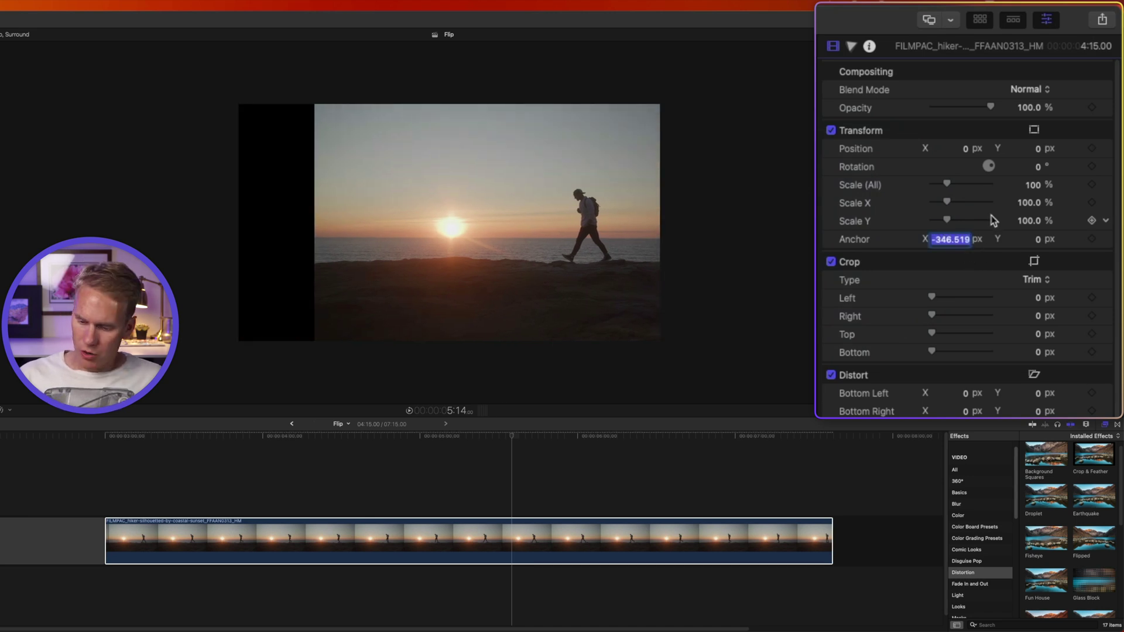
pyautogui.write('-4700')
pyautogui.press('Return')
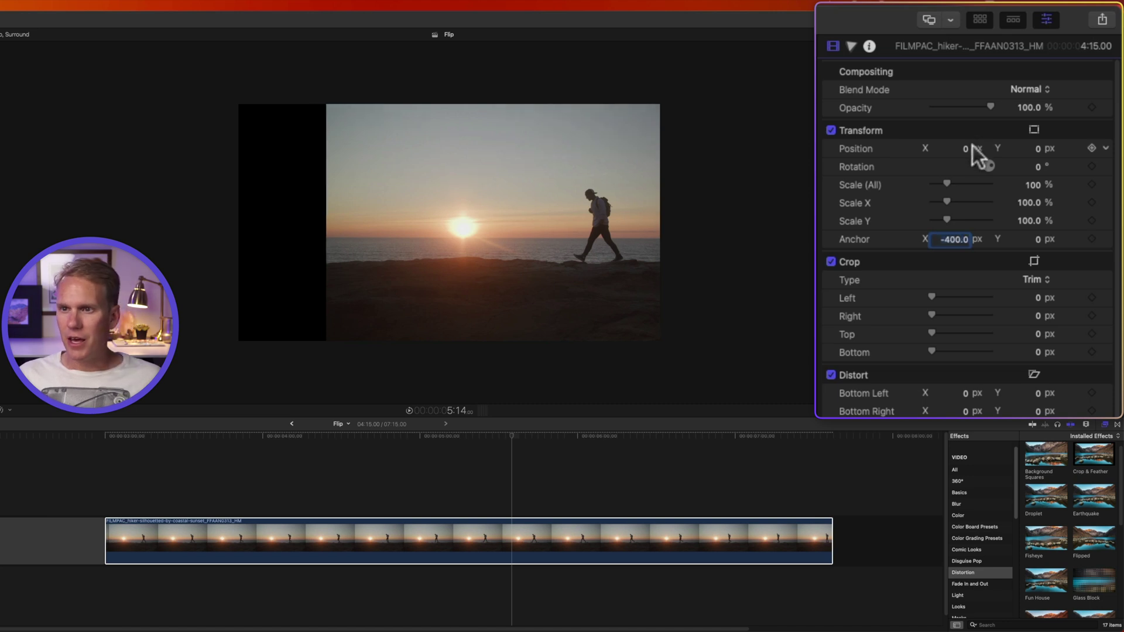
# - Set Position X to -400 px and scrub Rotation to tilt the clip around the new pivot
pyautogui.click(965, 148)
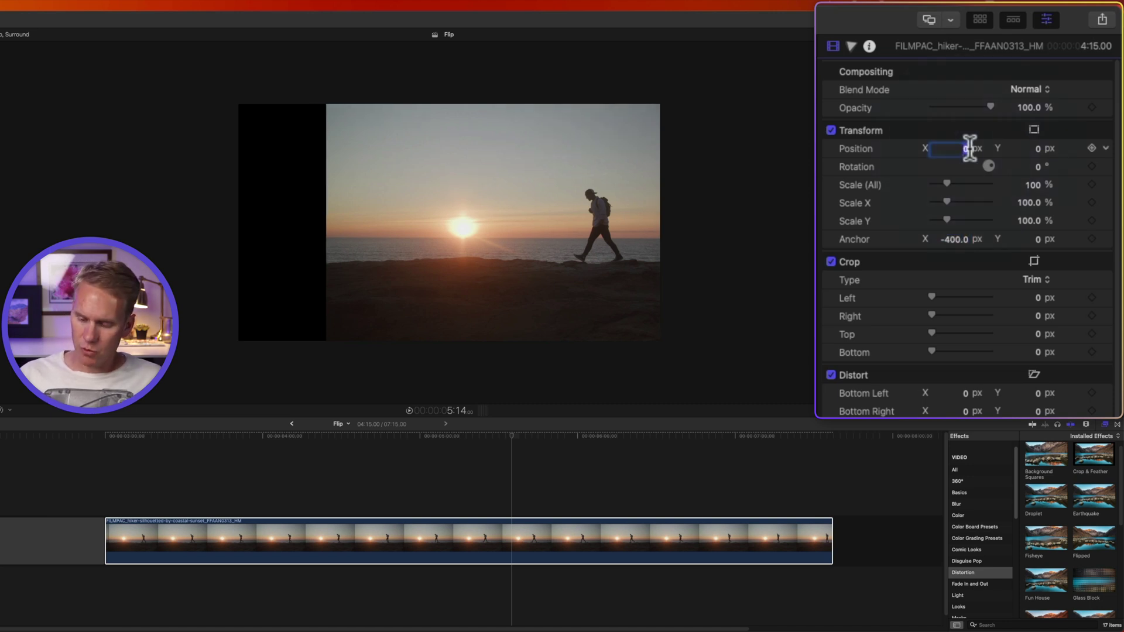
pyautogui.write('400')
pyautogui.press('Return')
pyautogui.press('Return')
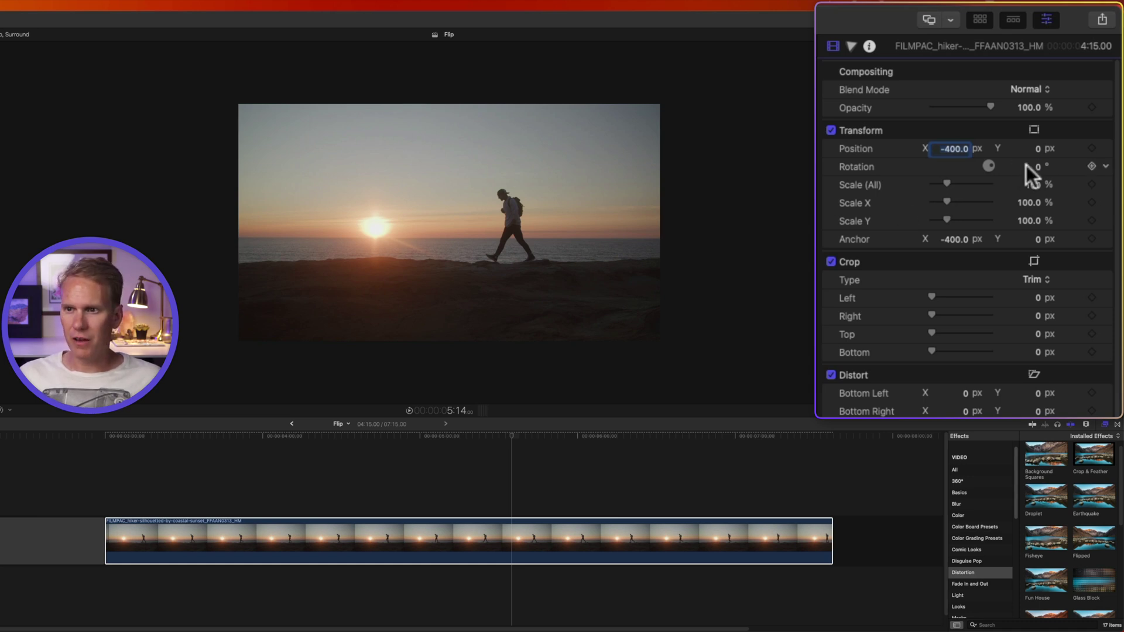
pyautogui.moveTo(1036, 166); pyautogui.dragTo(1037, 166)
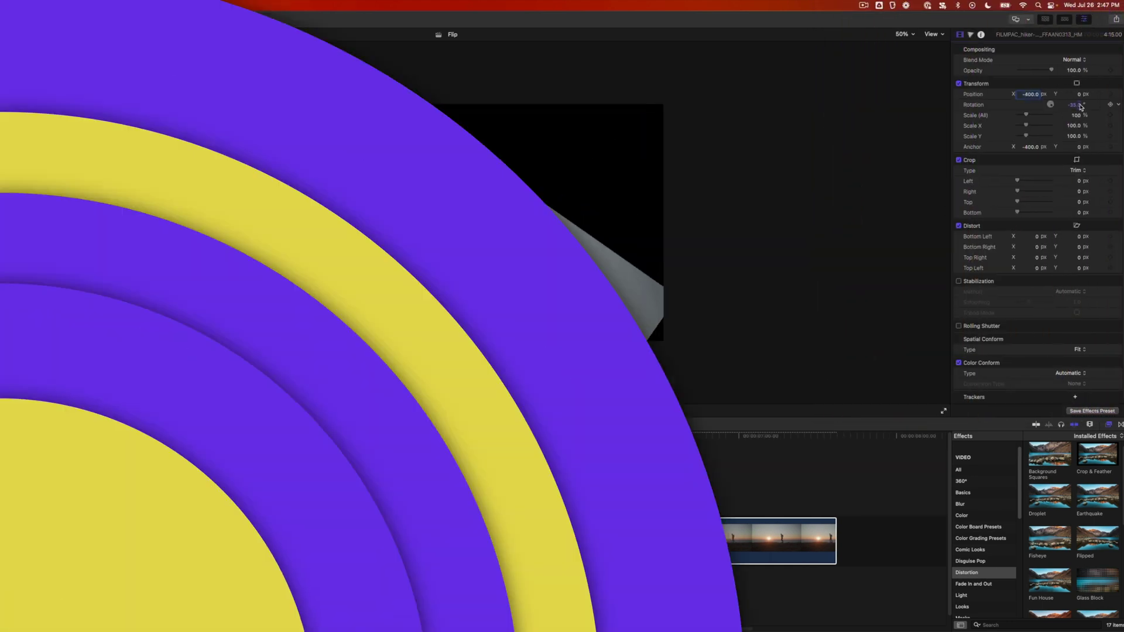